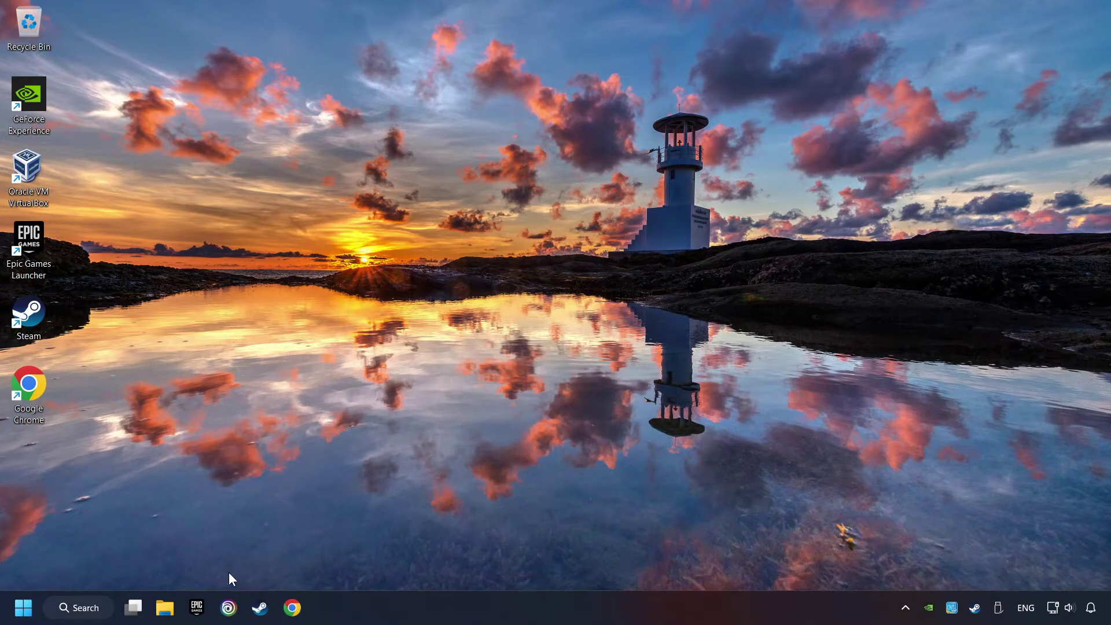
Step: Search automatically for a newer NVIDIA GeForce GTX 1050 Ti driver in Device Manager; it is already current
left_click(96, 609)
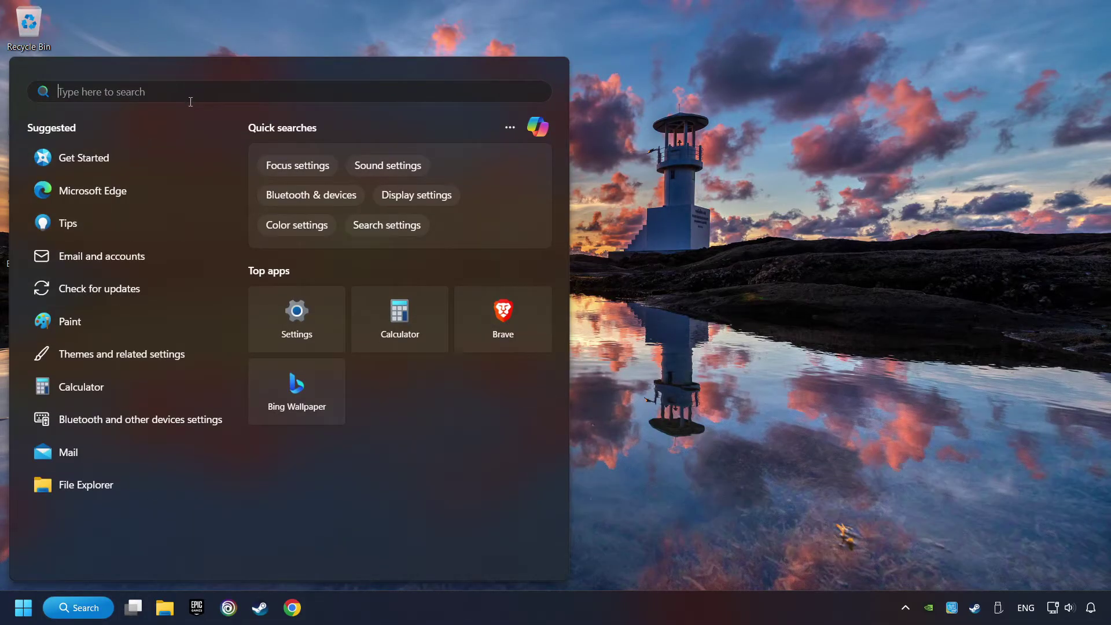
type("device m")
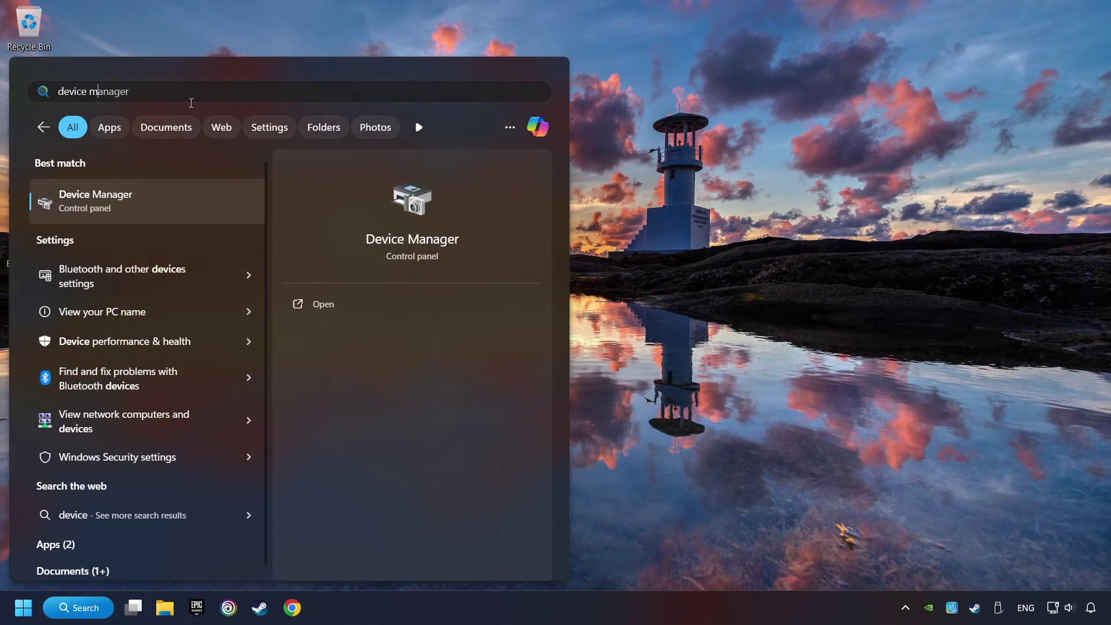
type("anager")
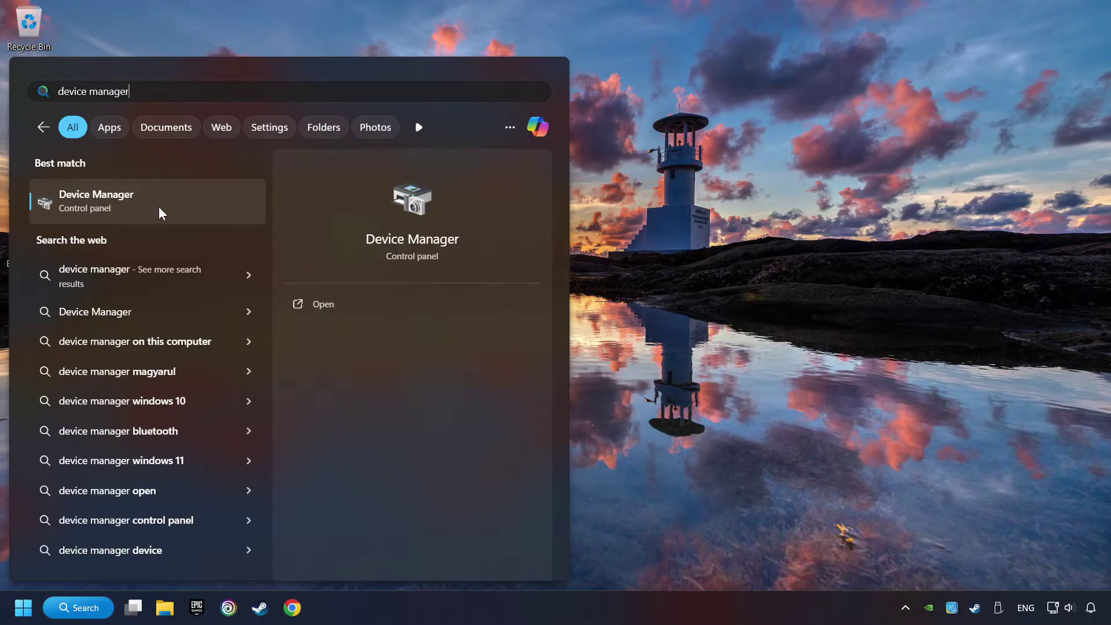
left_click(207, 205)
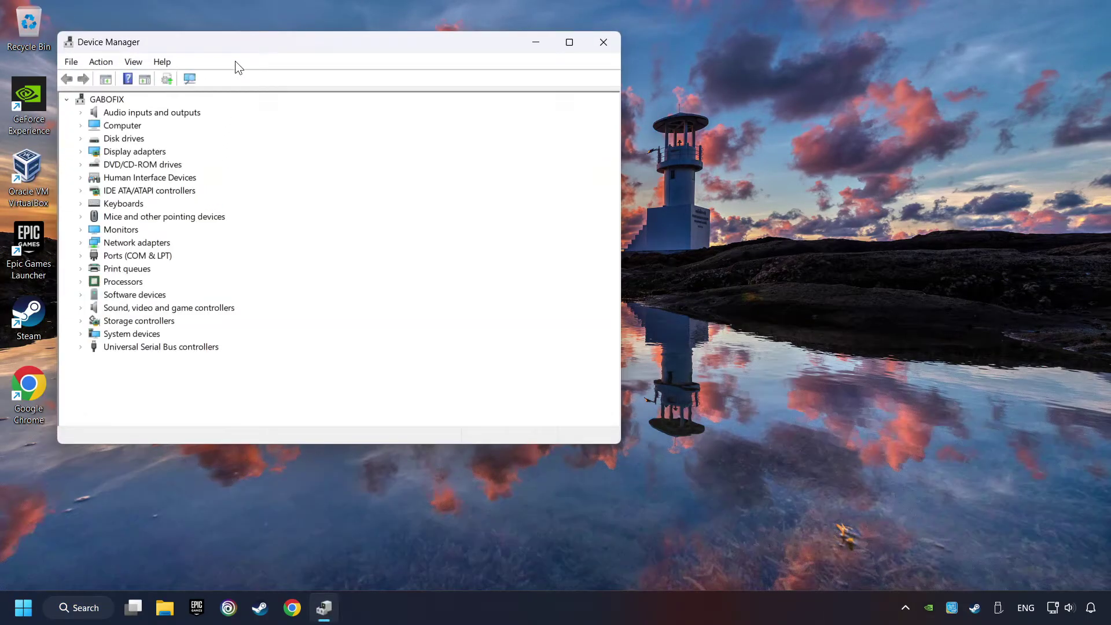
left_click_drag(243, 43, 440, 111)
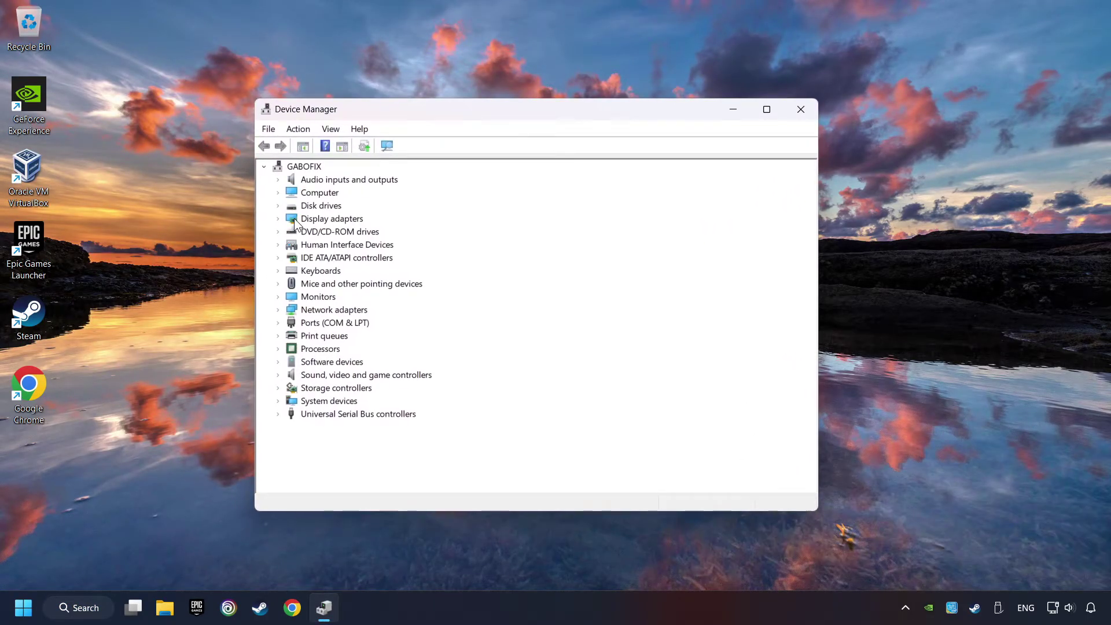
left_click(295, 218)
left_click(278, 219)
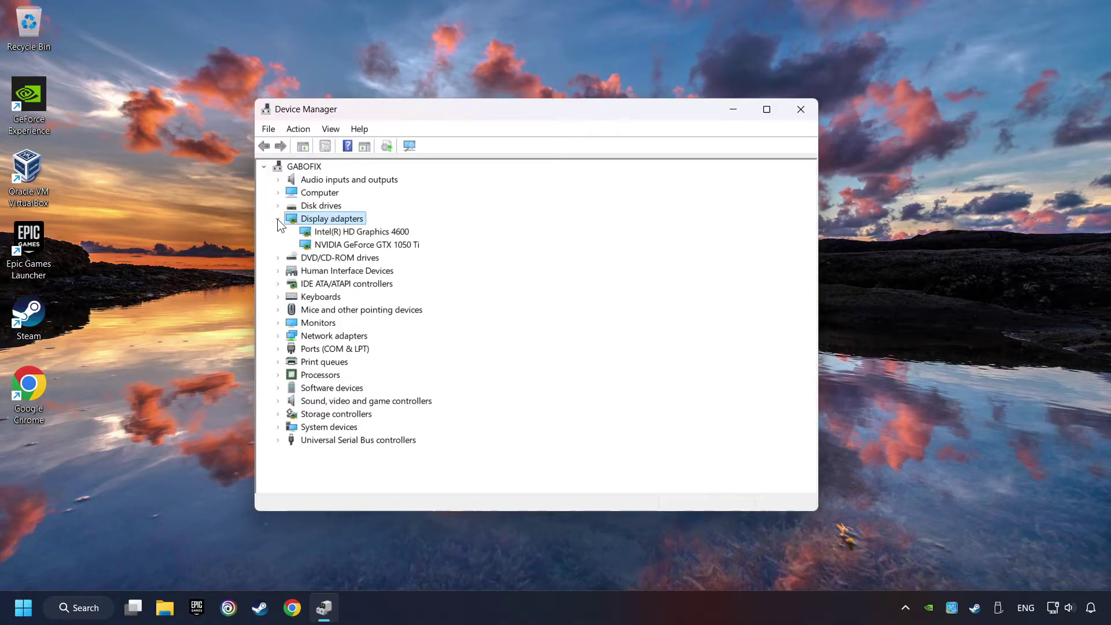
left_click(338, 246)
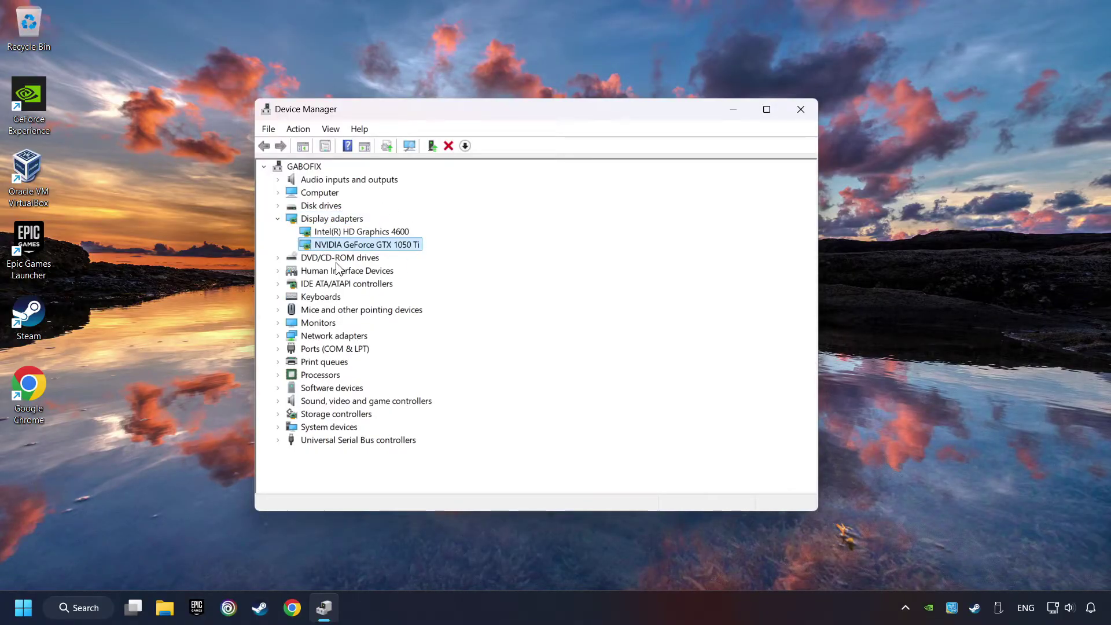
right_click(354, 246)
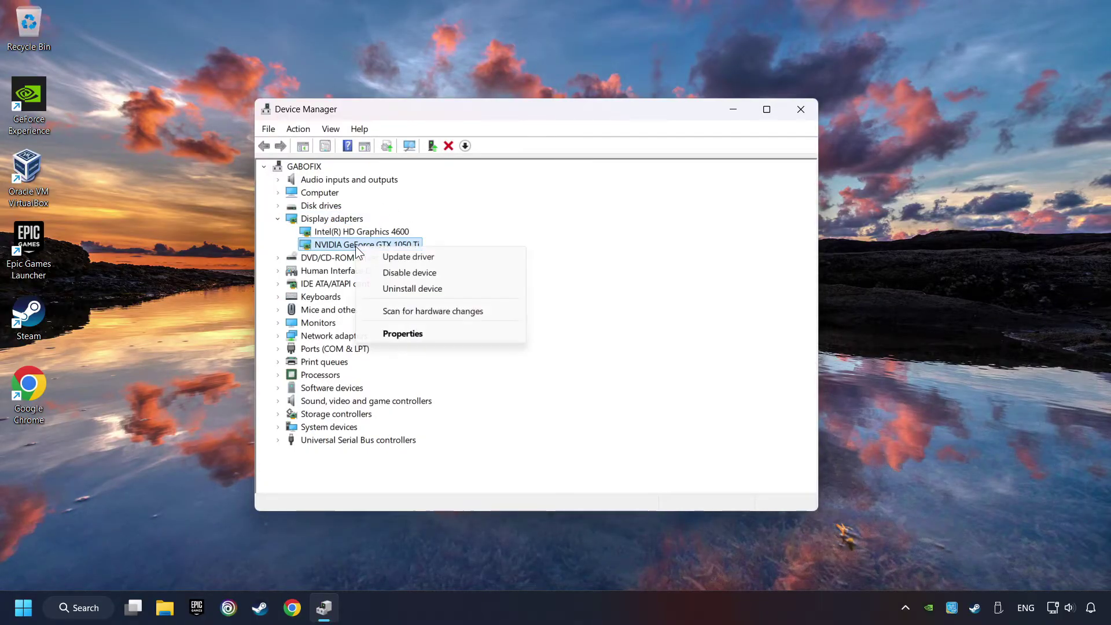
left_click(443, 257)
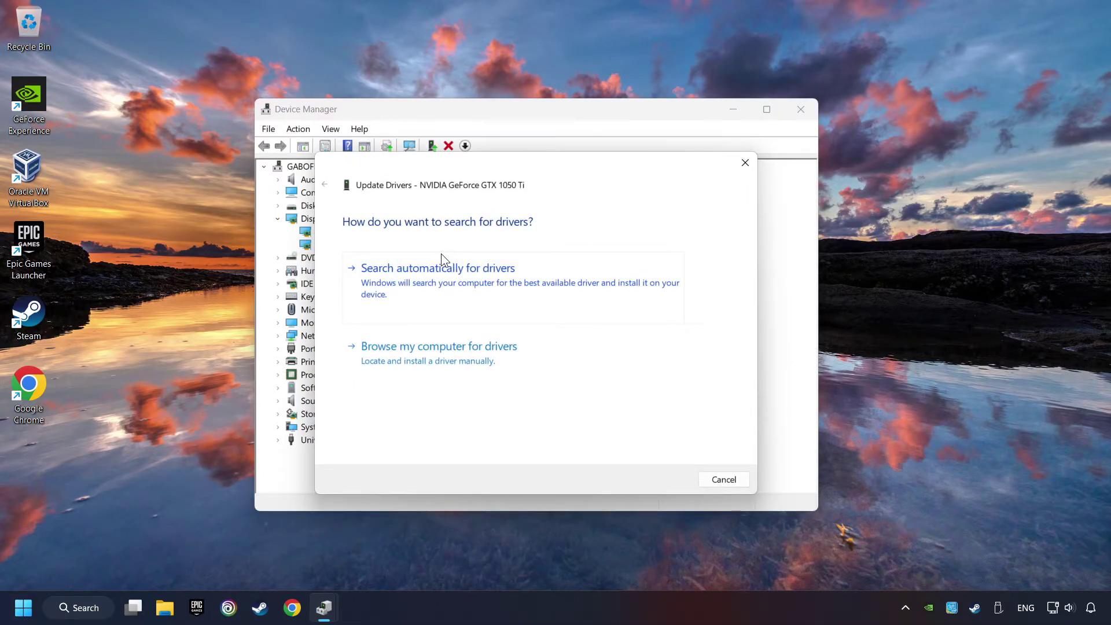
left_click(463, 274)
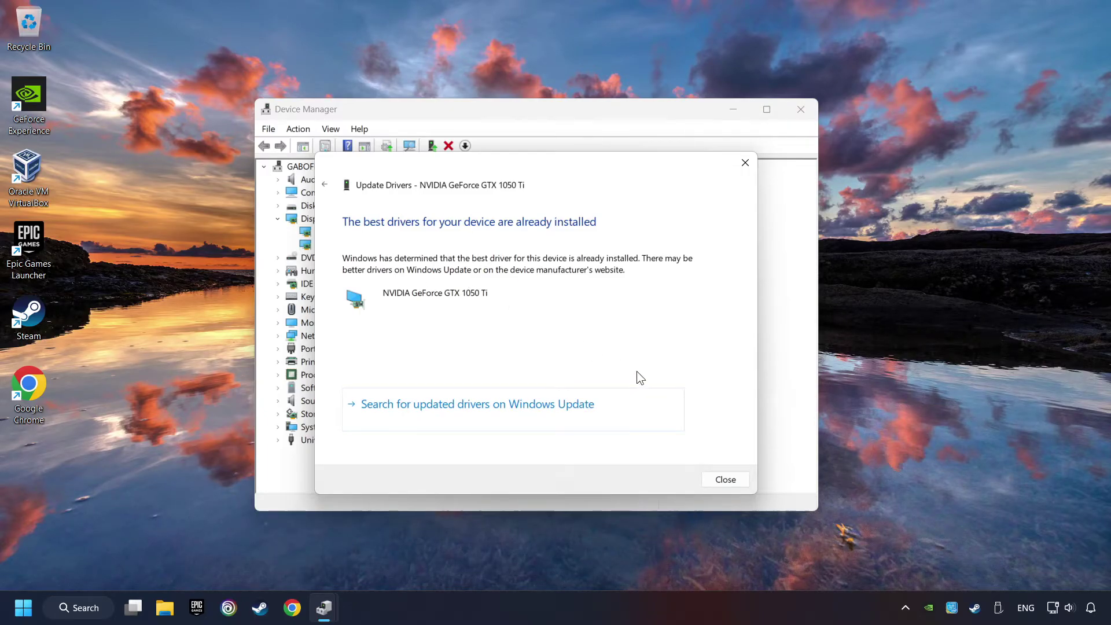
left_click(724, 479)
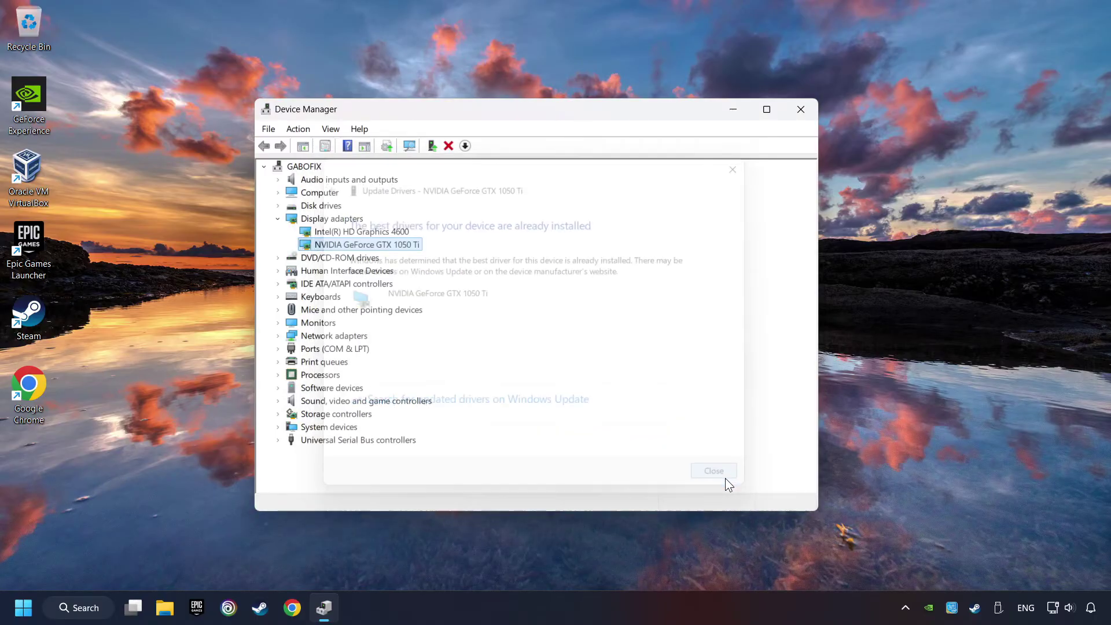
Step: Search 'nvidia geforce driver download', then download and run GeForce Experience 3.28 from Official GeForce Drivers
left_click(801, 112)
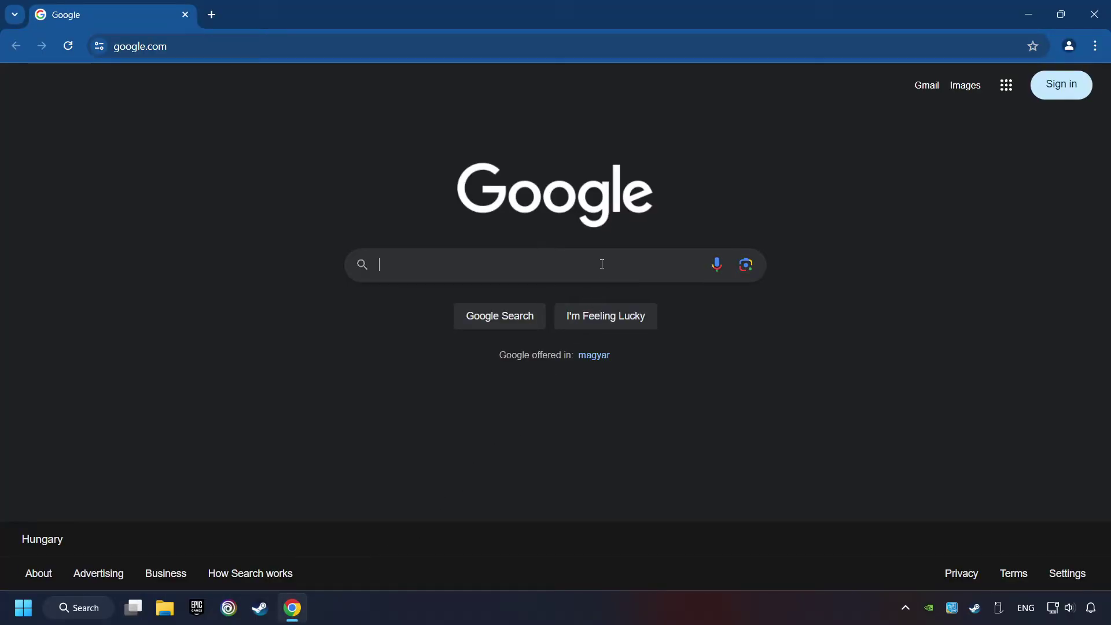
type("nvidia g")
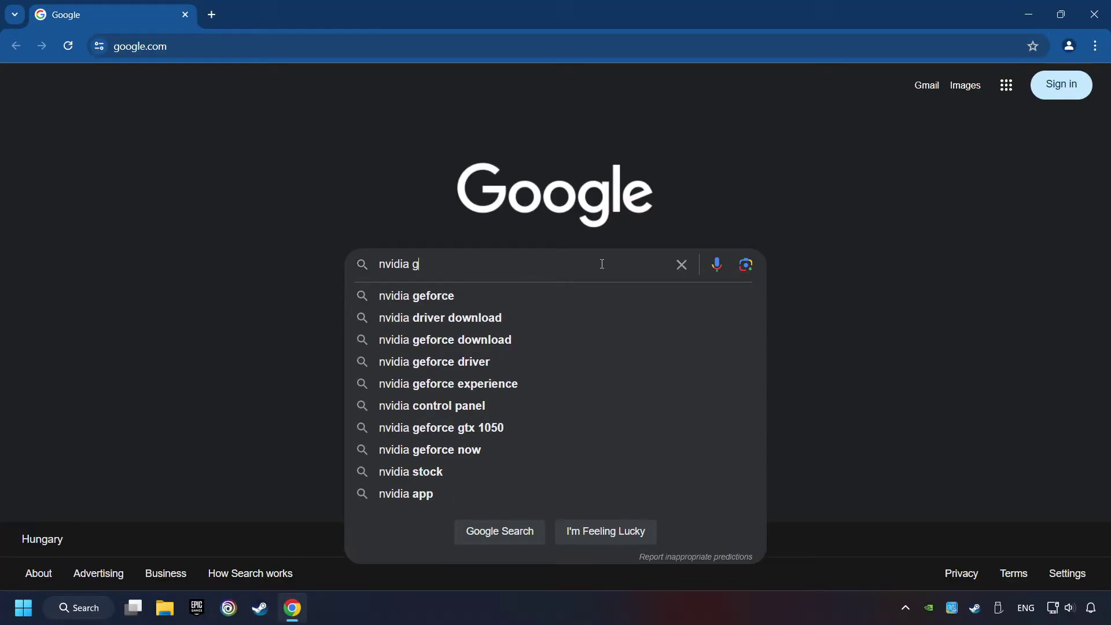
type("eforce d")
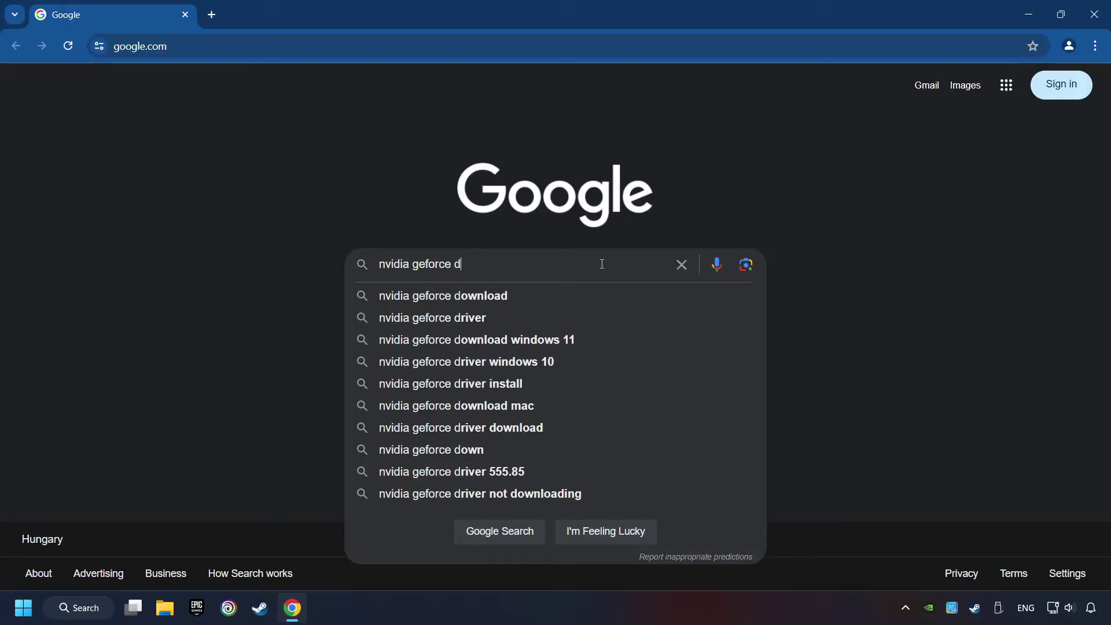
type("river dow")
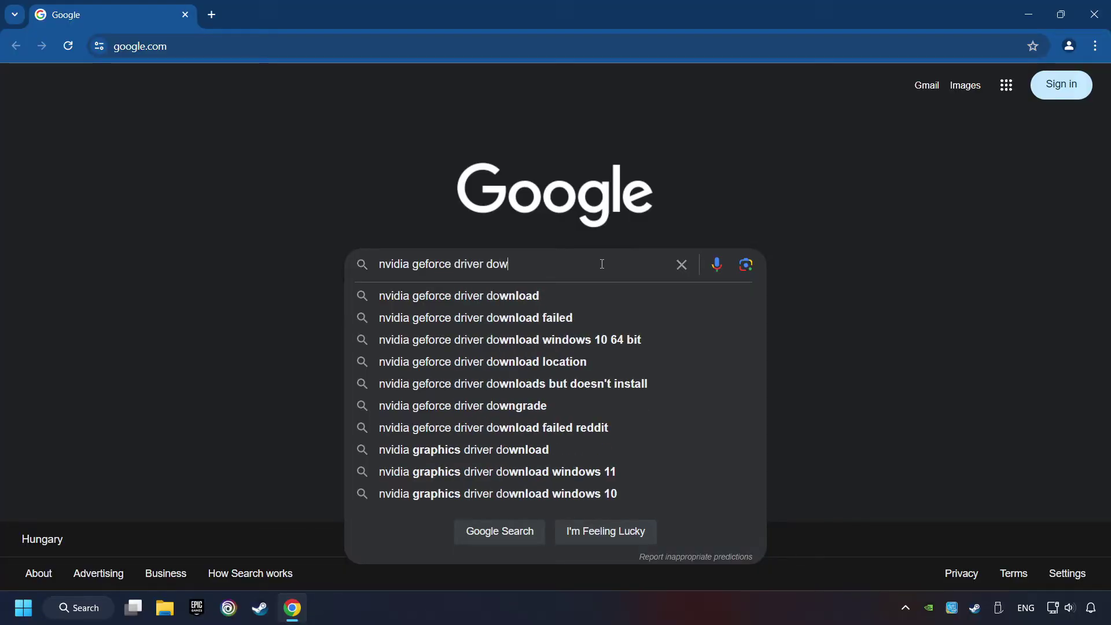
type("nload")
key("Return")
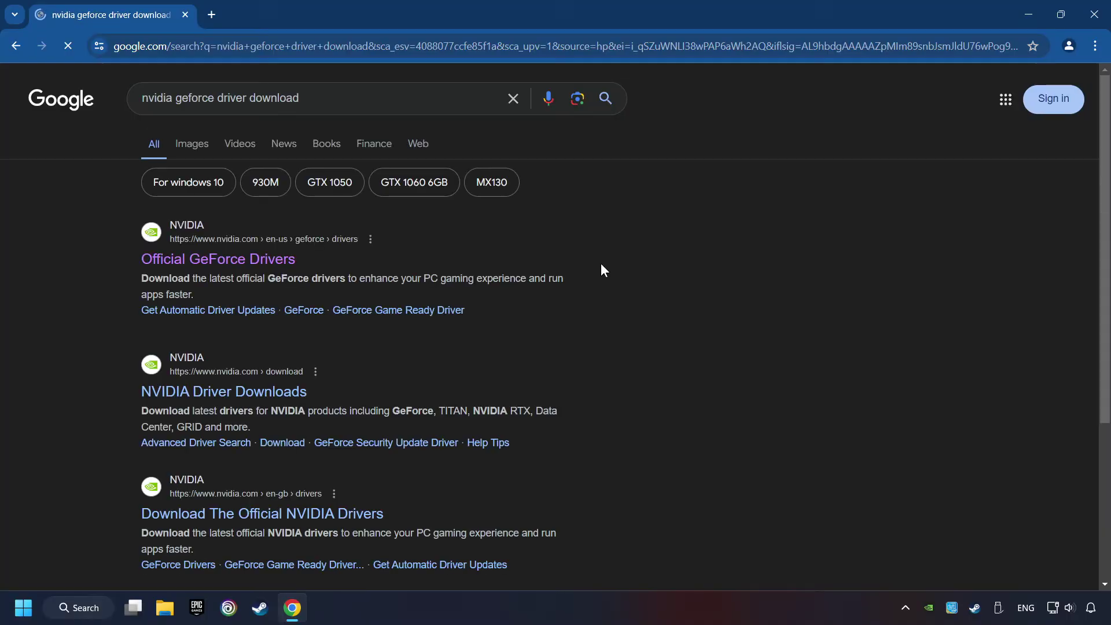
left_click(232, 258)
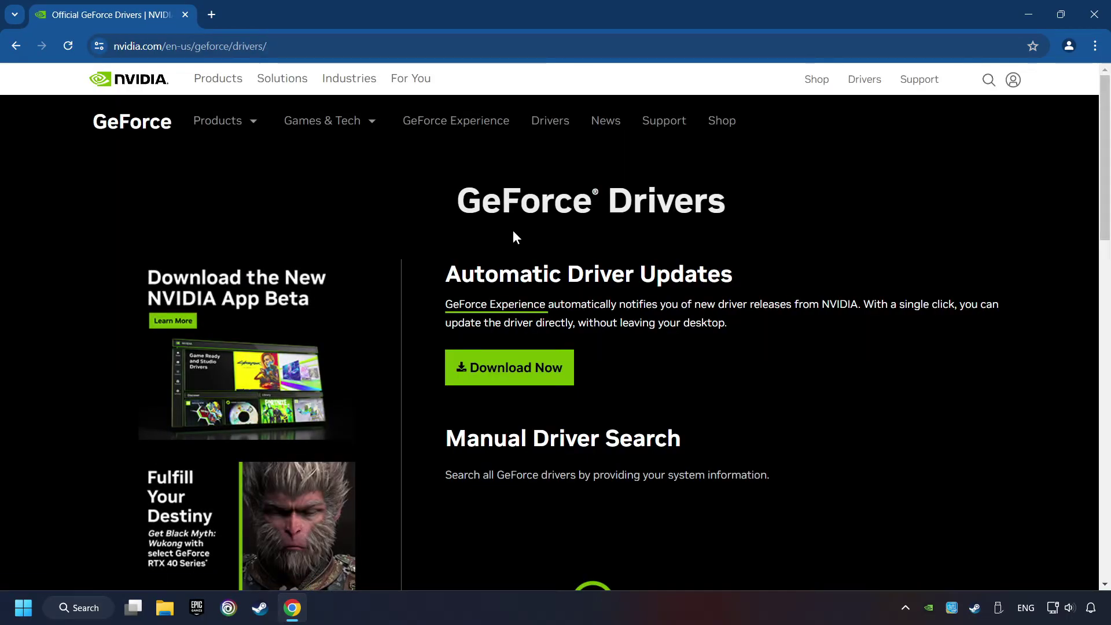
left_click(519, 371)
left_click(1042, 48)
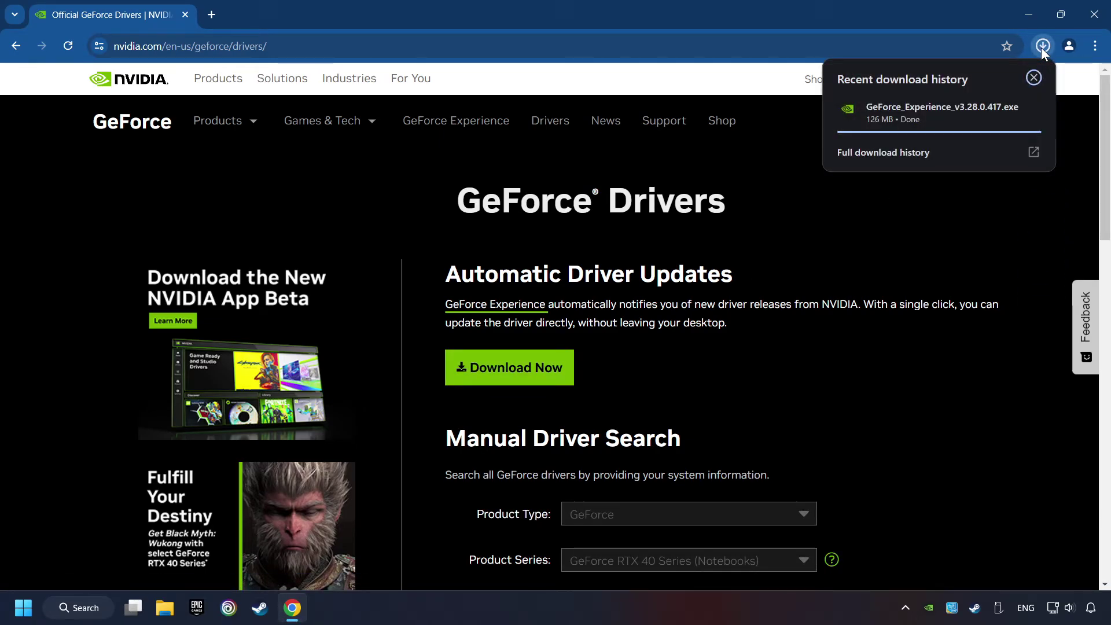
left_click(940, 114)
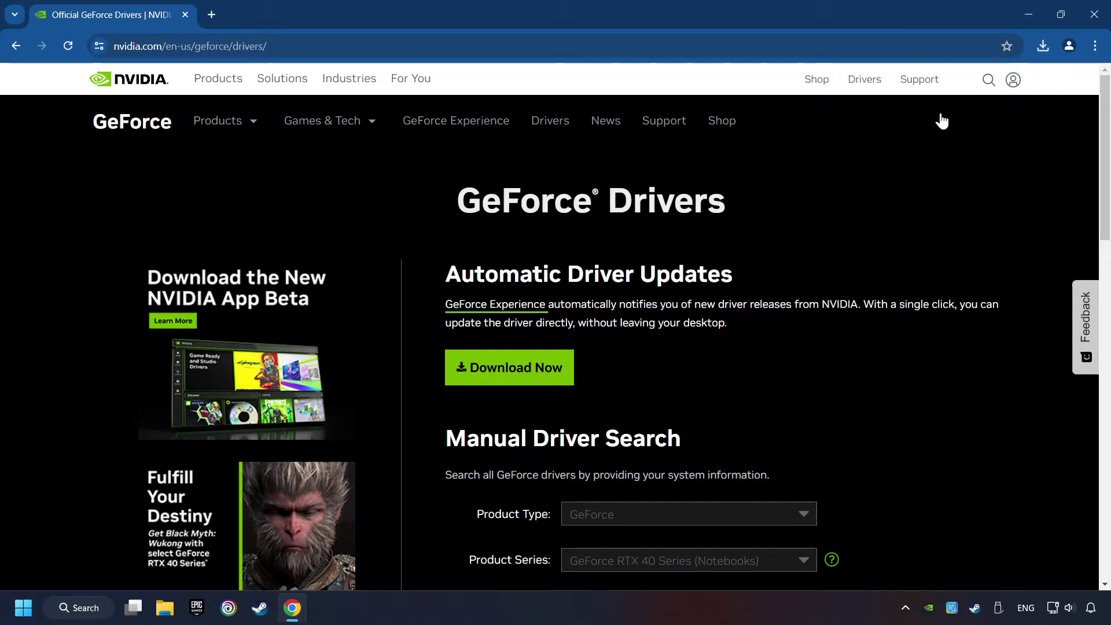
key("super+d")
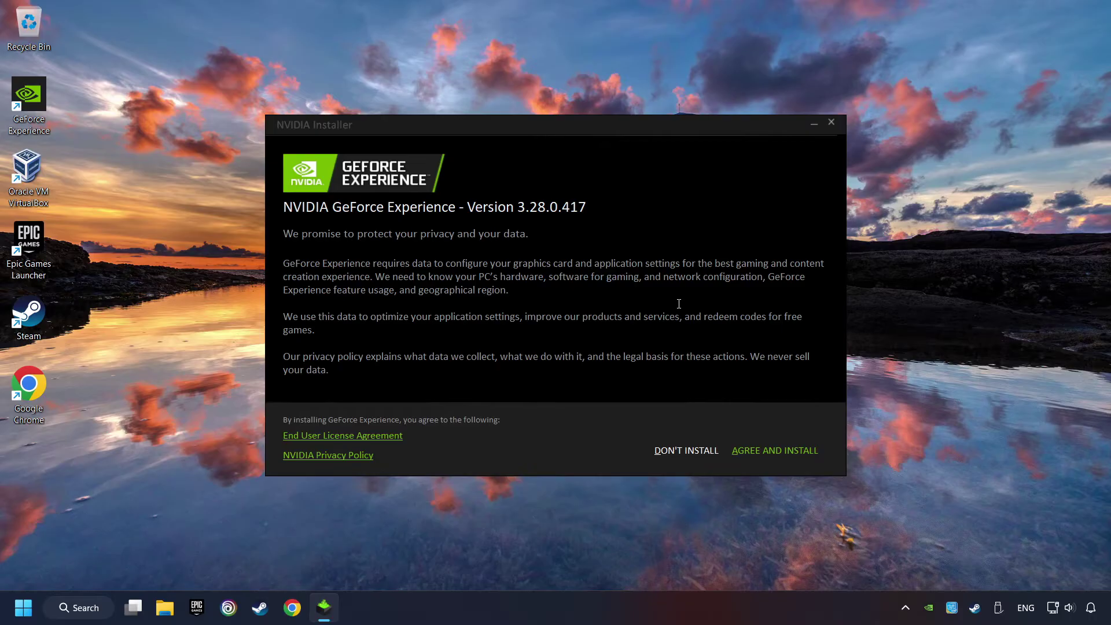
Step: Install GeForce Experience, confirm Game Ready Driver 556.12 is already the latest, and close the app
left_click(789, 449)
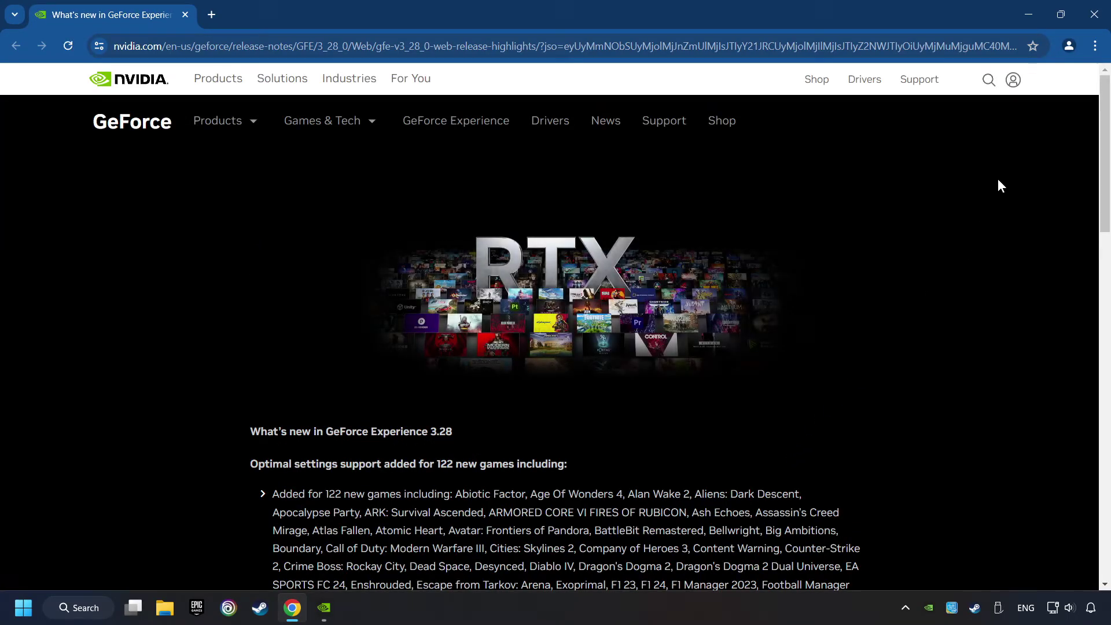
left_click(1093, 20)
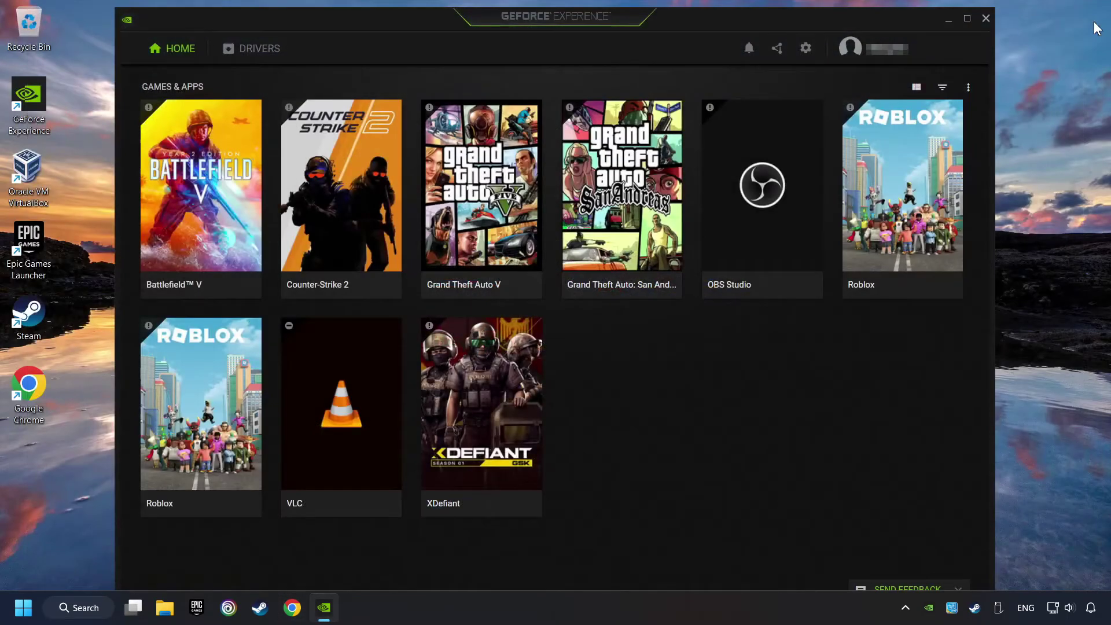
left_click(258, 56)
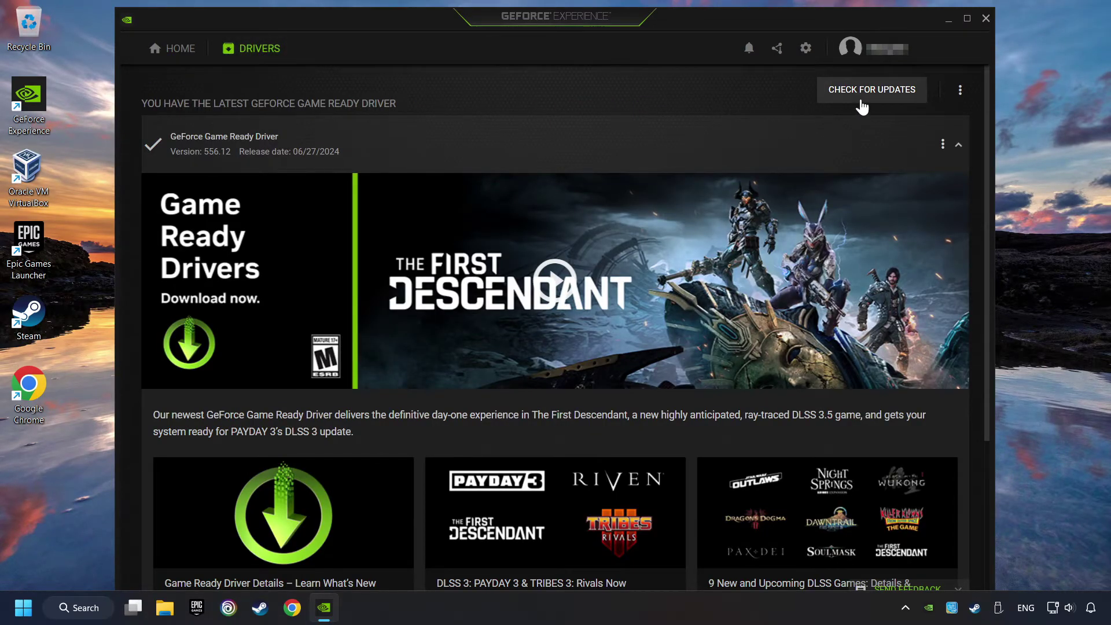
left_click(886, 98)
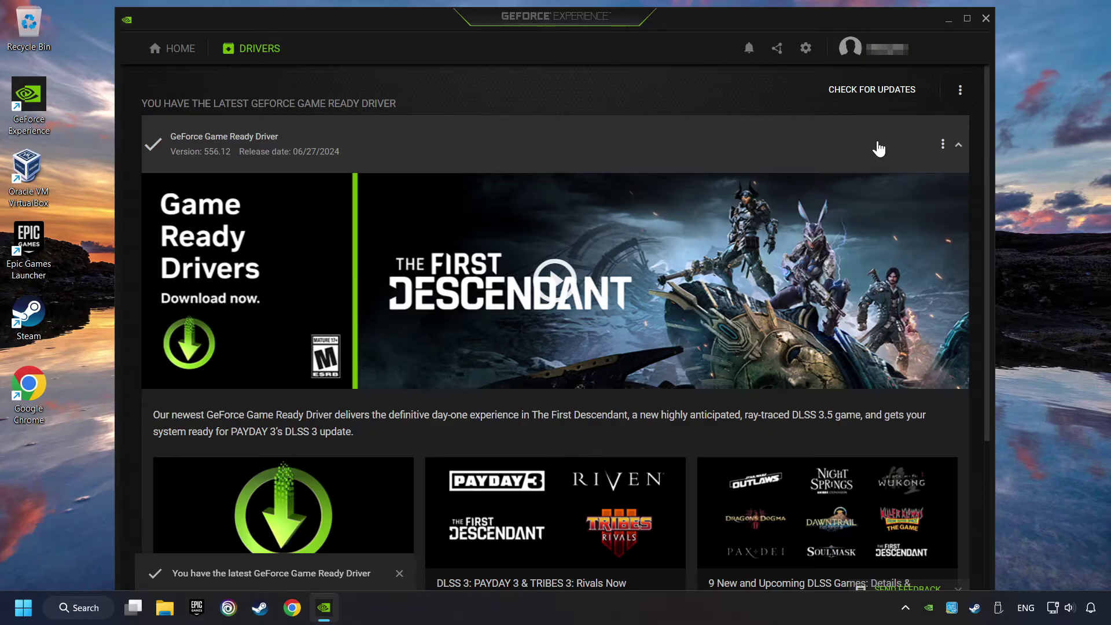
left_click(985, 19)
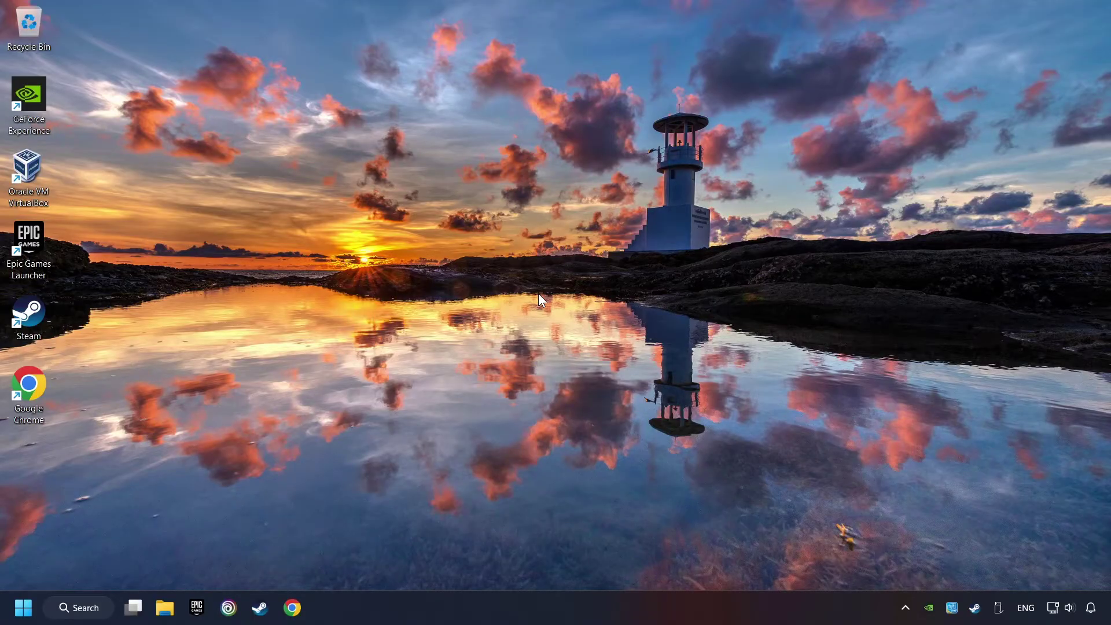
Step: Set GAME.exe's graphics preference to High performance (GTX 1050 Ti) on the Graphics settings page
left_click(85, 609)
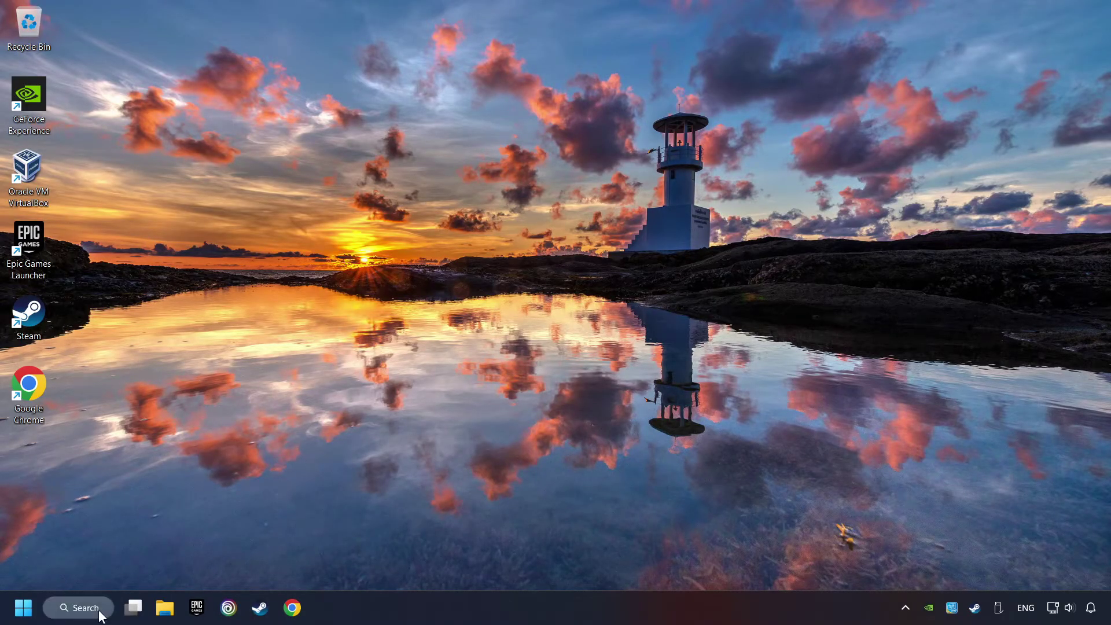
type("gr")
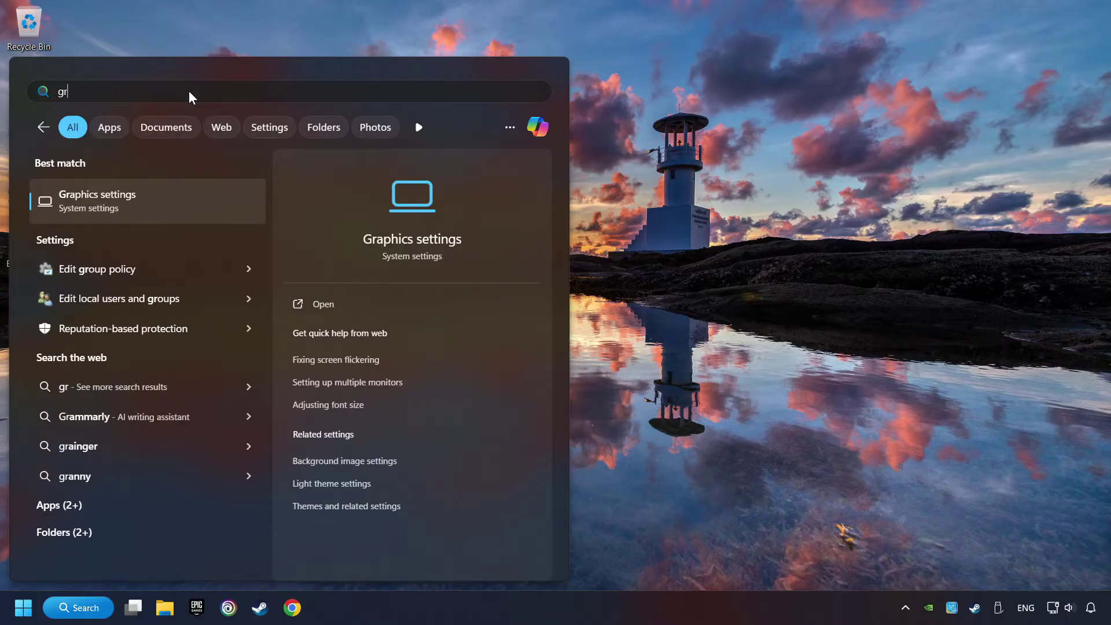
type("aphics settin")
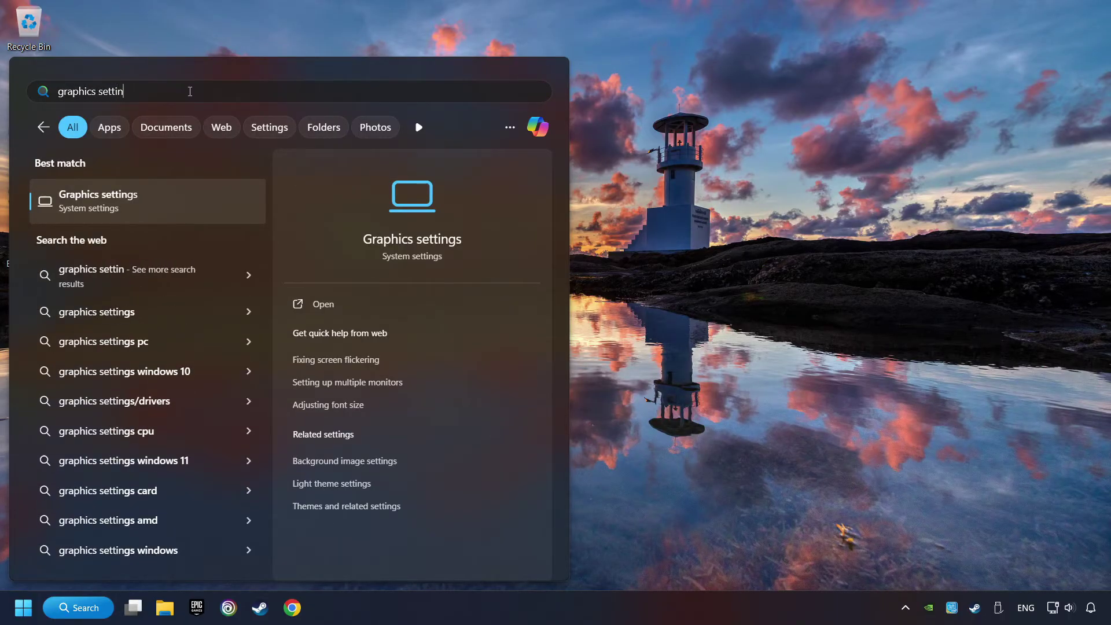
type("gs")
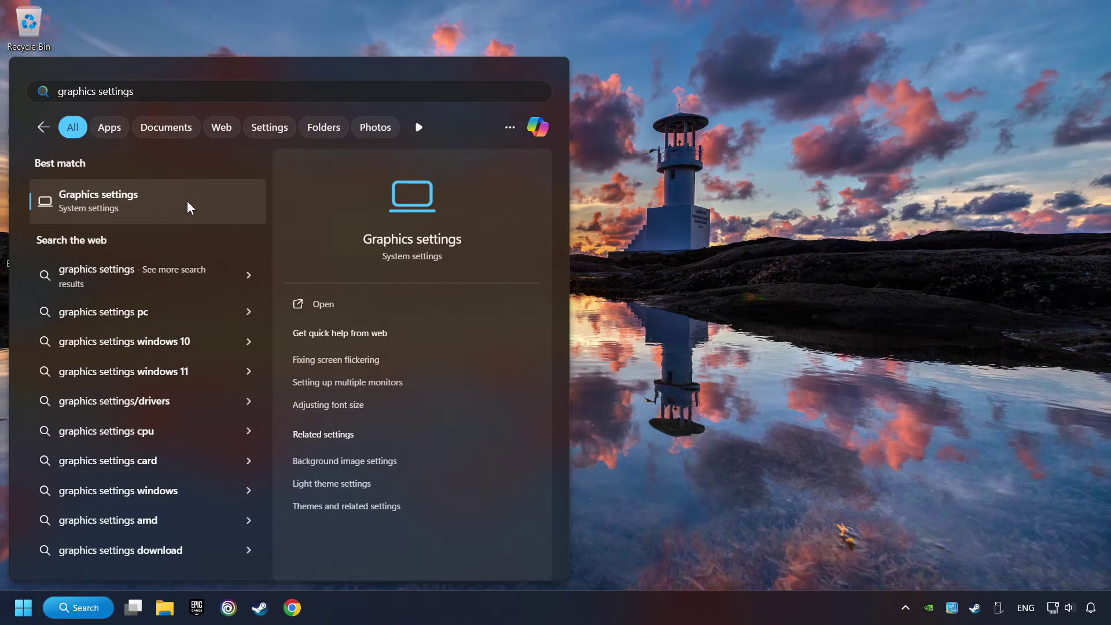
left_click(199, 201)
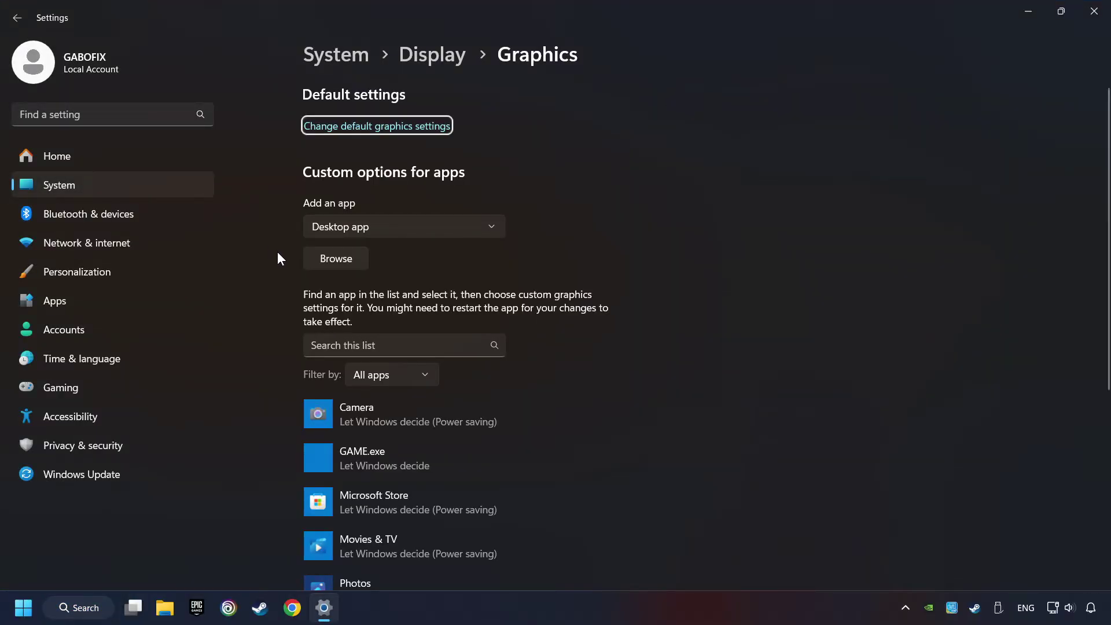
scroll(272, 255, "down", 2)
scroll(261, 295, "down", 1)
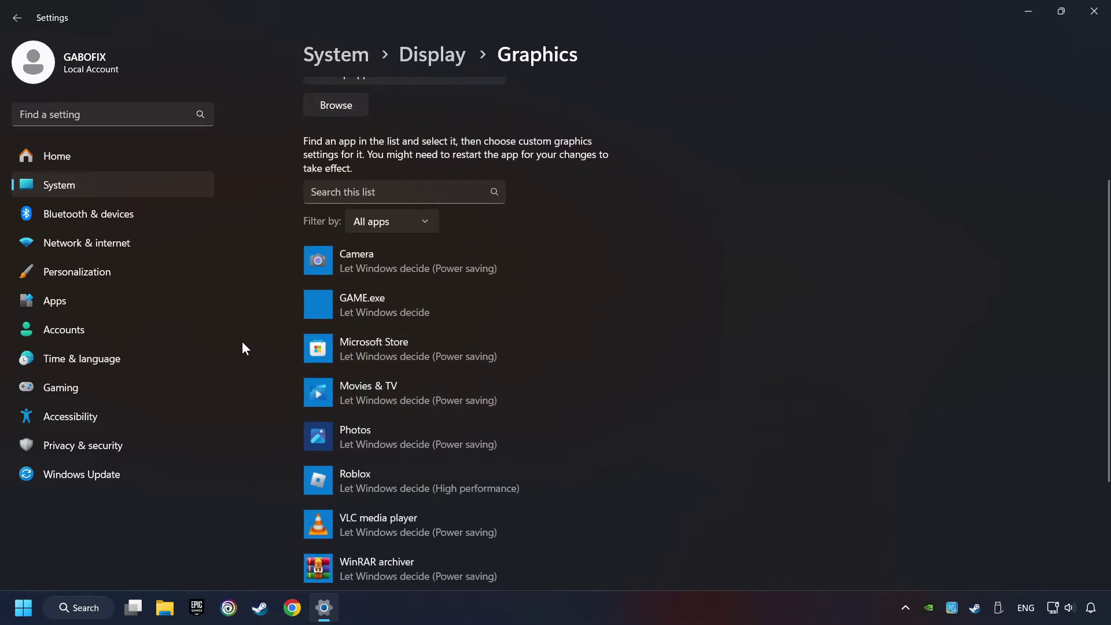
scroll(258, 314, "up", 2)
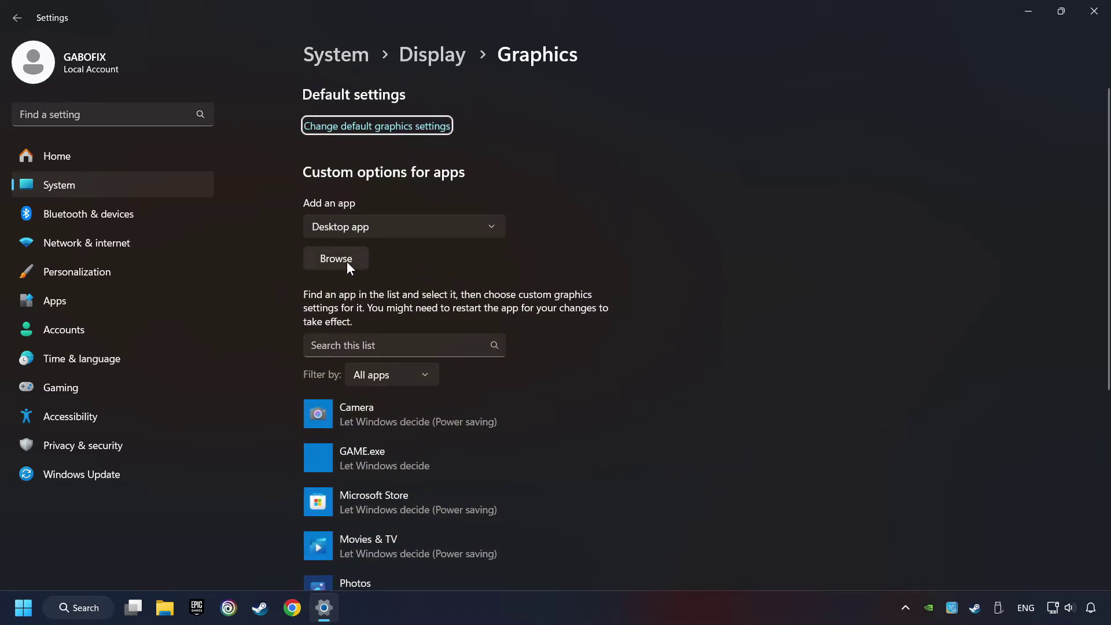
left_click(347, 261)
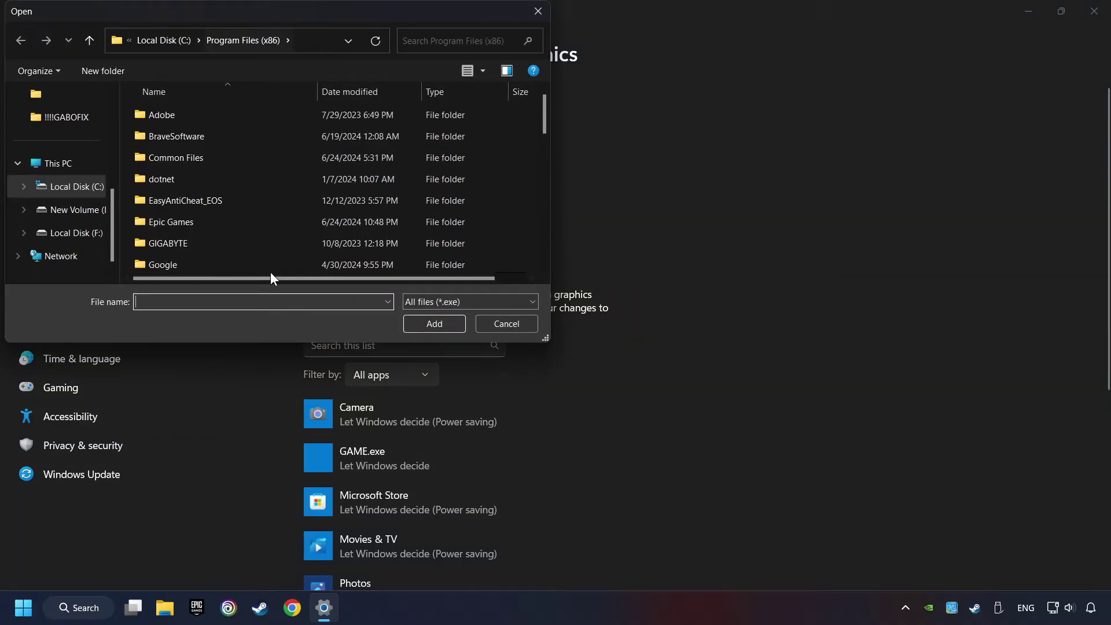
left_click(537, 15)
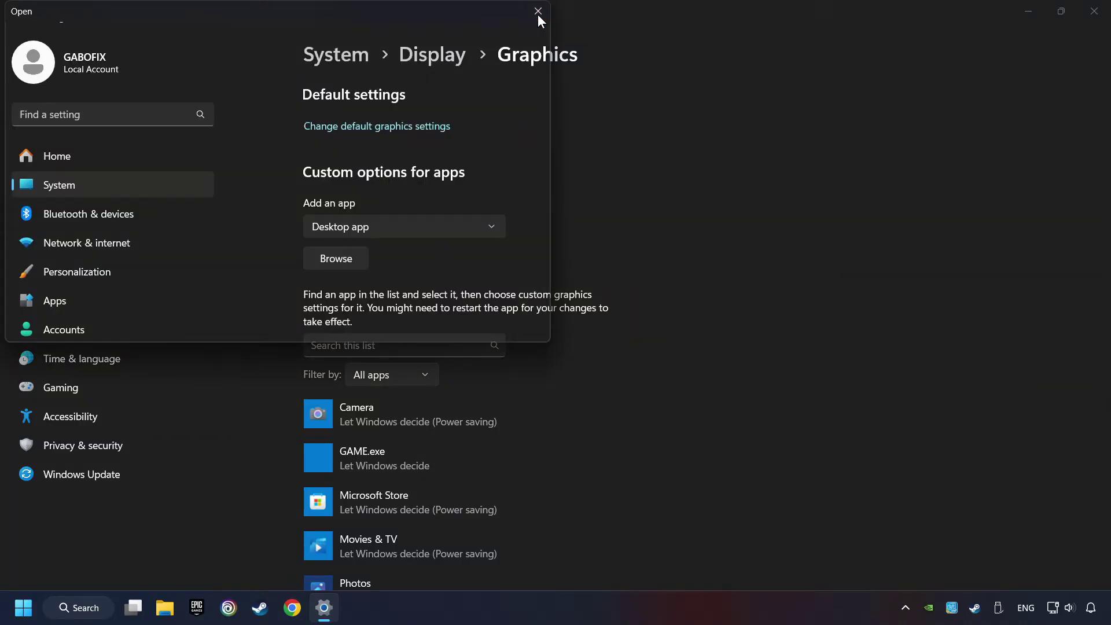
scroll(247, 280, "down", 1)
scroll(247, 279, "down", 1)
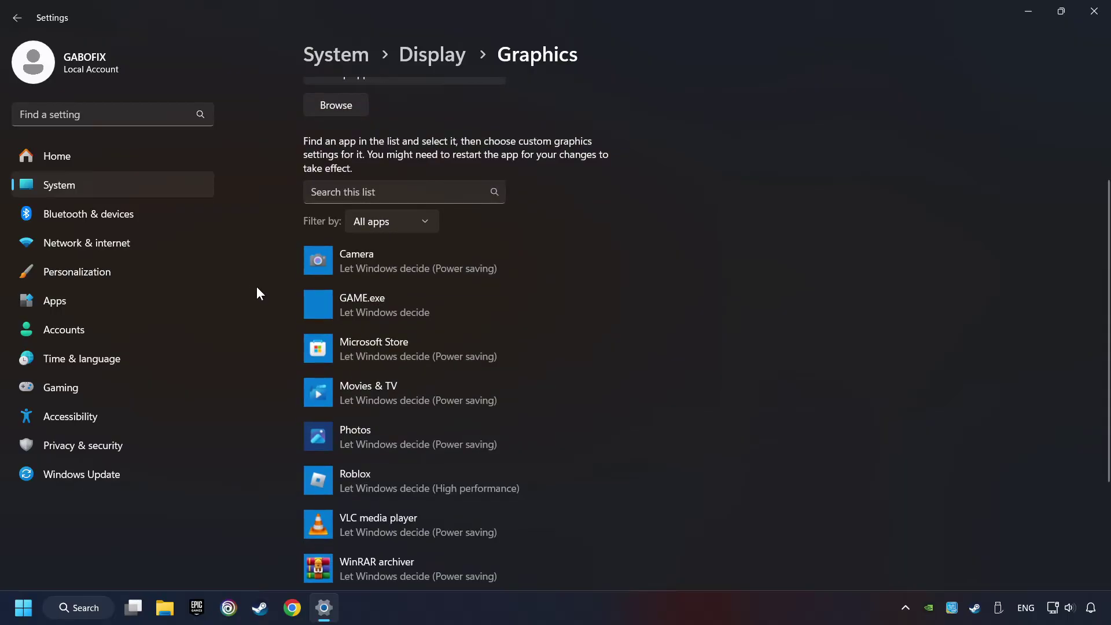
left_click(362, 301)
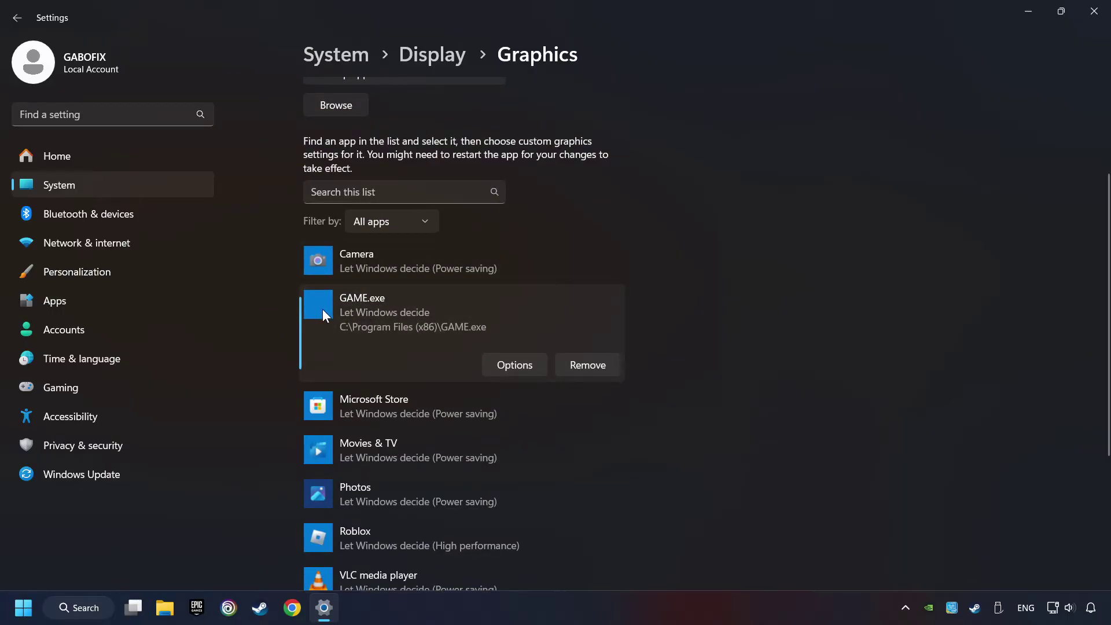
left_click(520, 364)
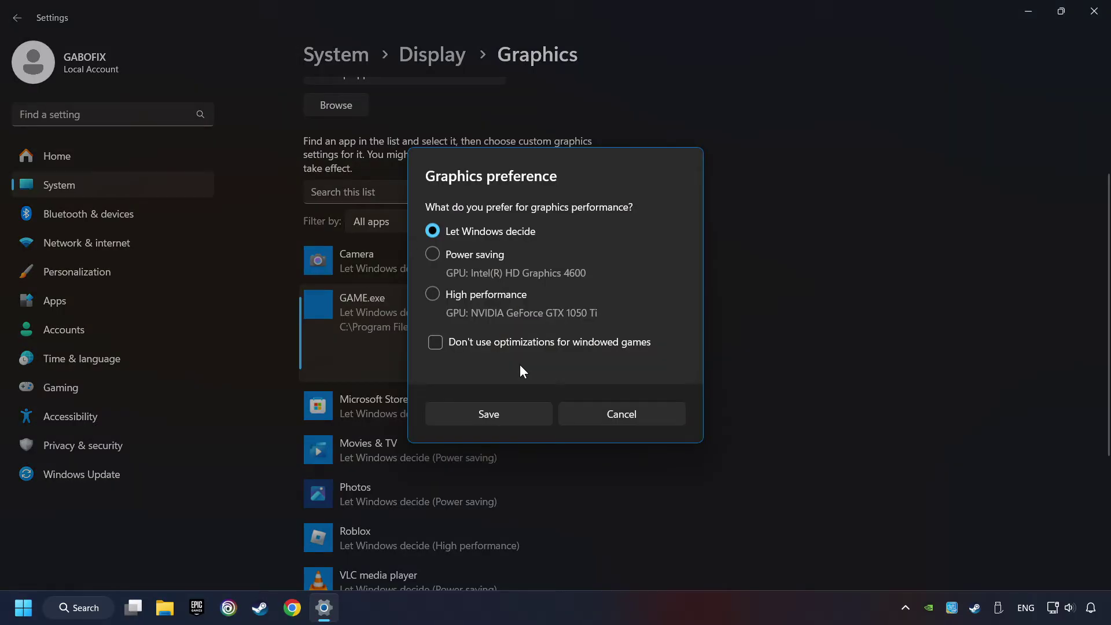
left_click(431, 296)
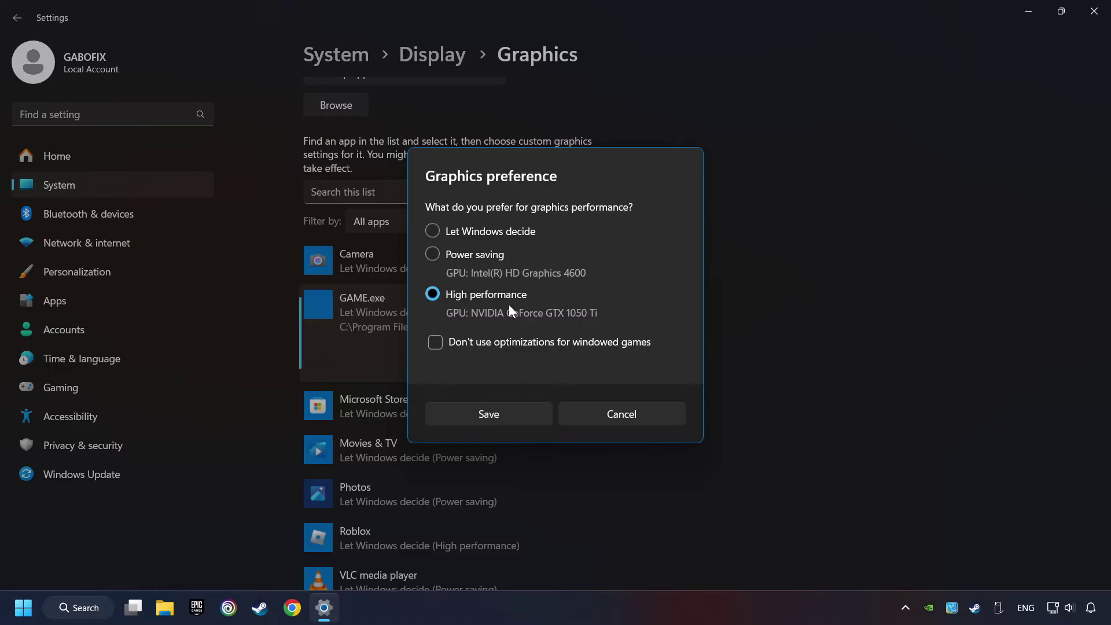
left_click(489, 413)
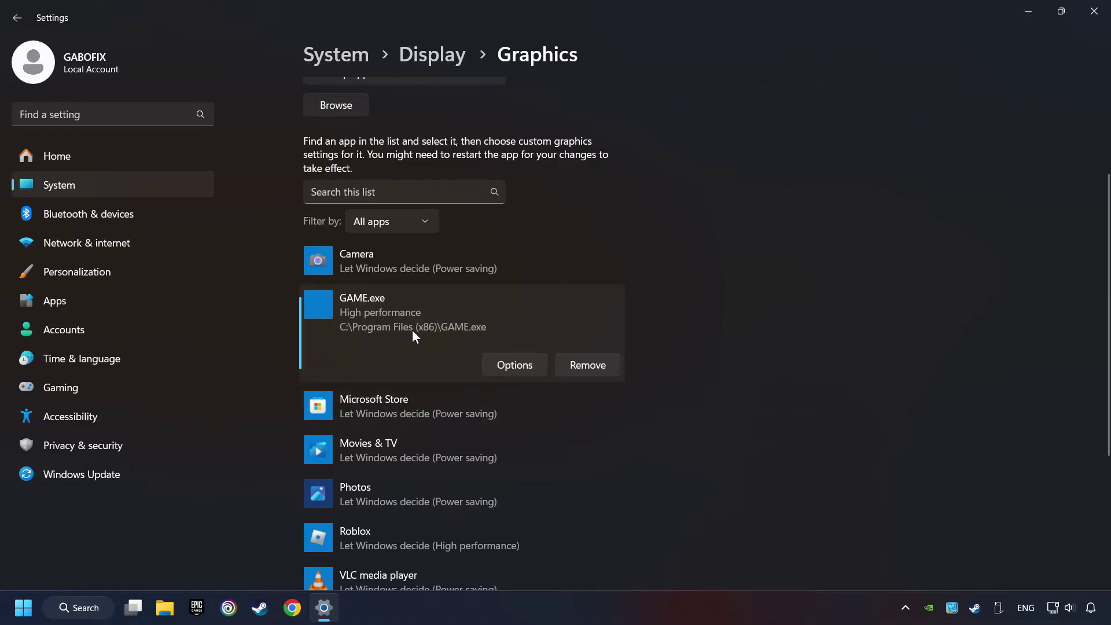
Step: Close Settings, open the Steam library, and bring up the context menu for the favorited GAME
left_click(1094, 12)
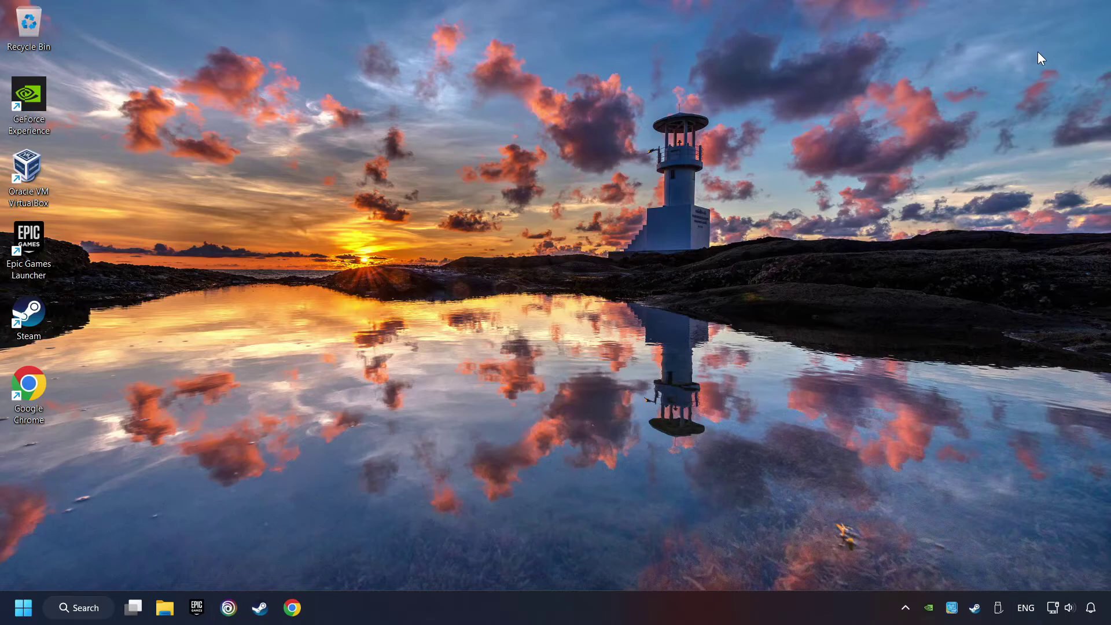
left_click(260, 606)
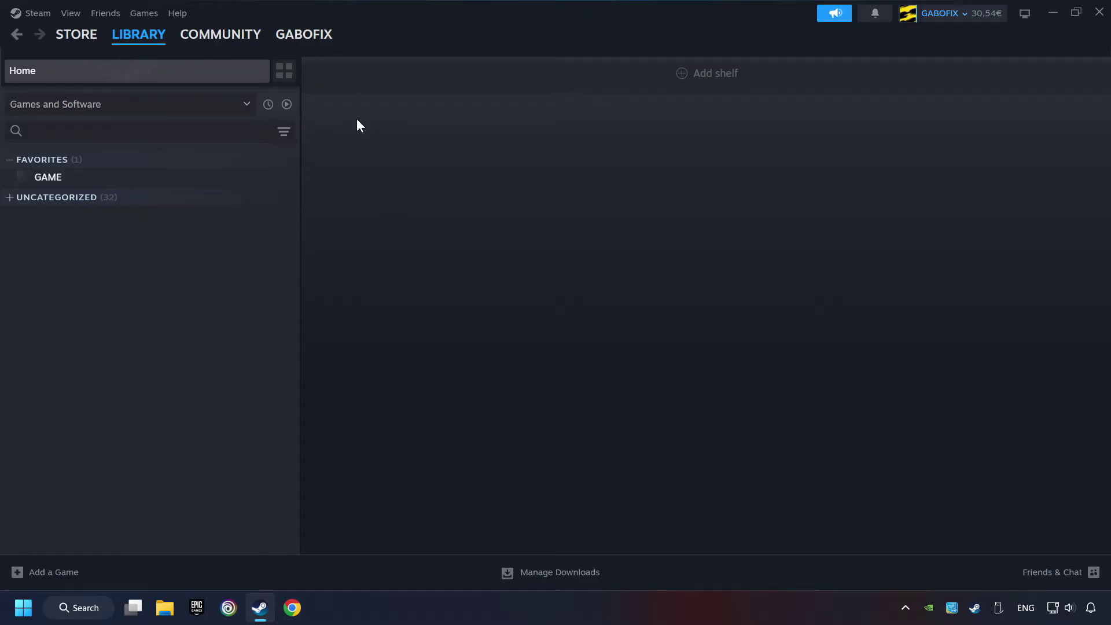
right_click(245, 184)
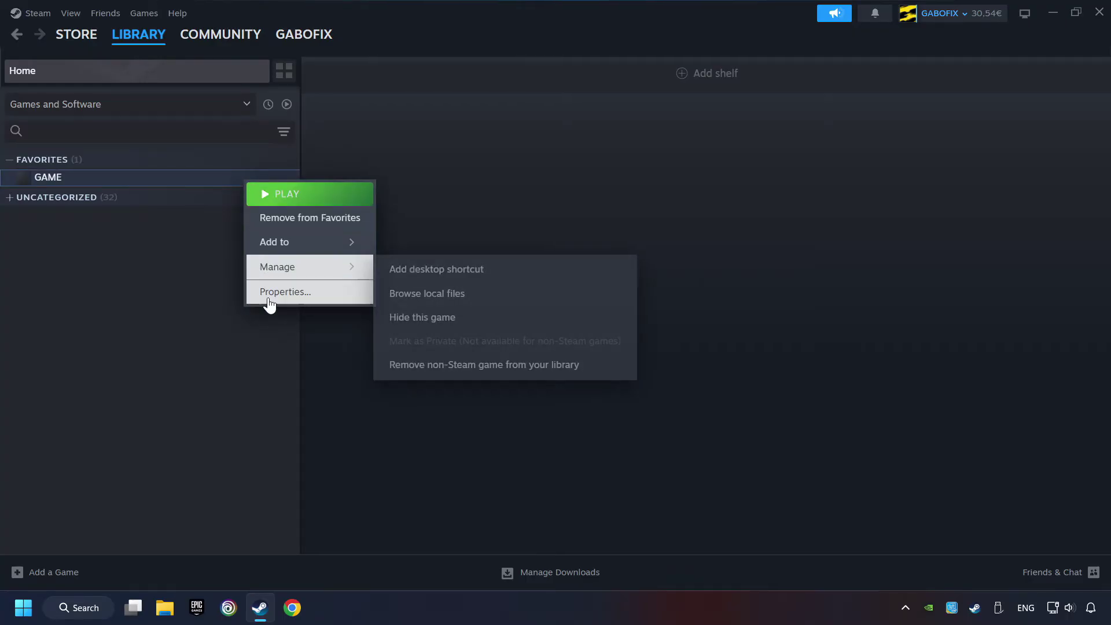
Step: Verify the integrity of GAME's files under Installed Files in its Steam Properties
left_click(343, 295)
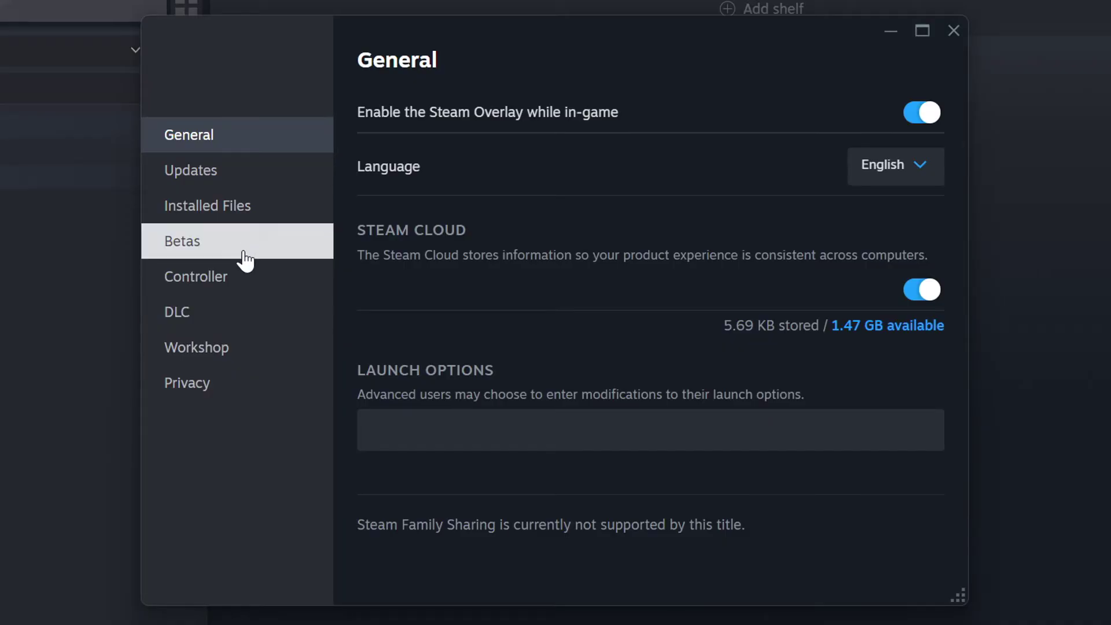
left_click(258, 216)
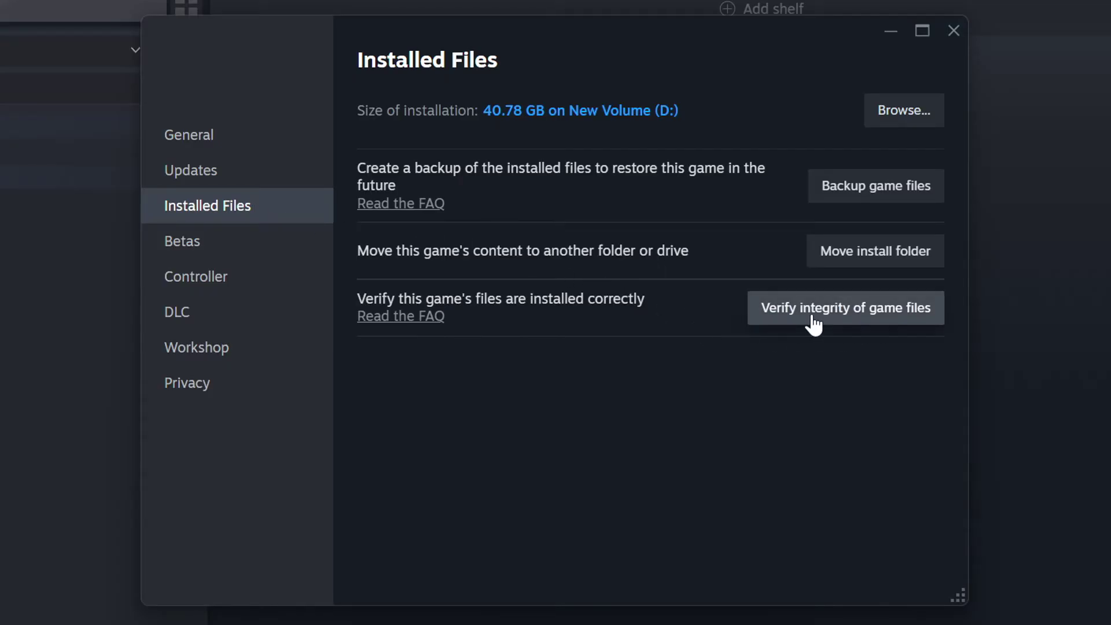
left_click(863, 320)
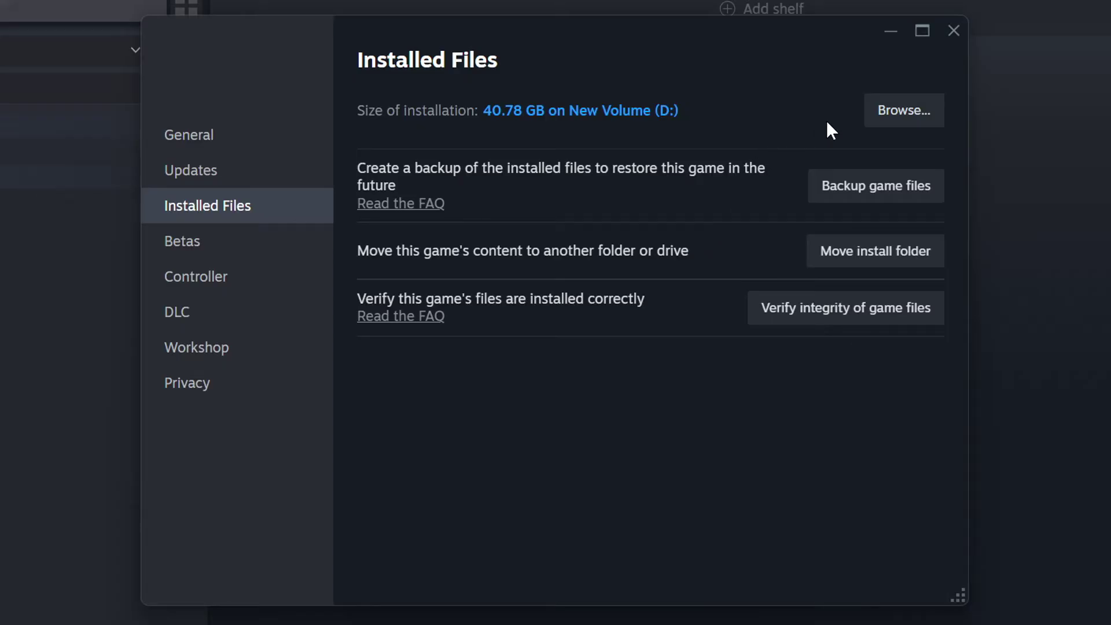
Step: Give GAME.exe Windows 8 compatibility mode, run-as-administrator and disabled fullscreen optimizations
left_click(912, 118)
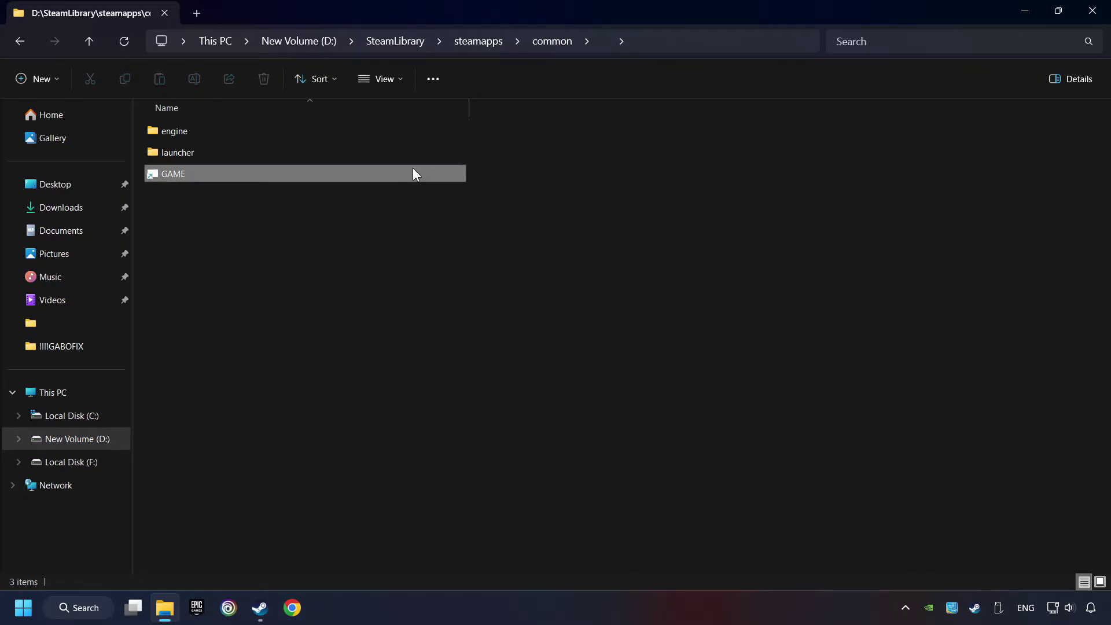
right_click(356, 174)
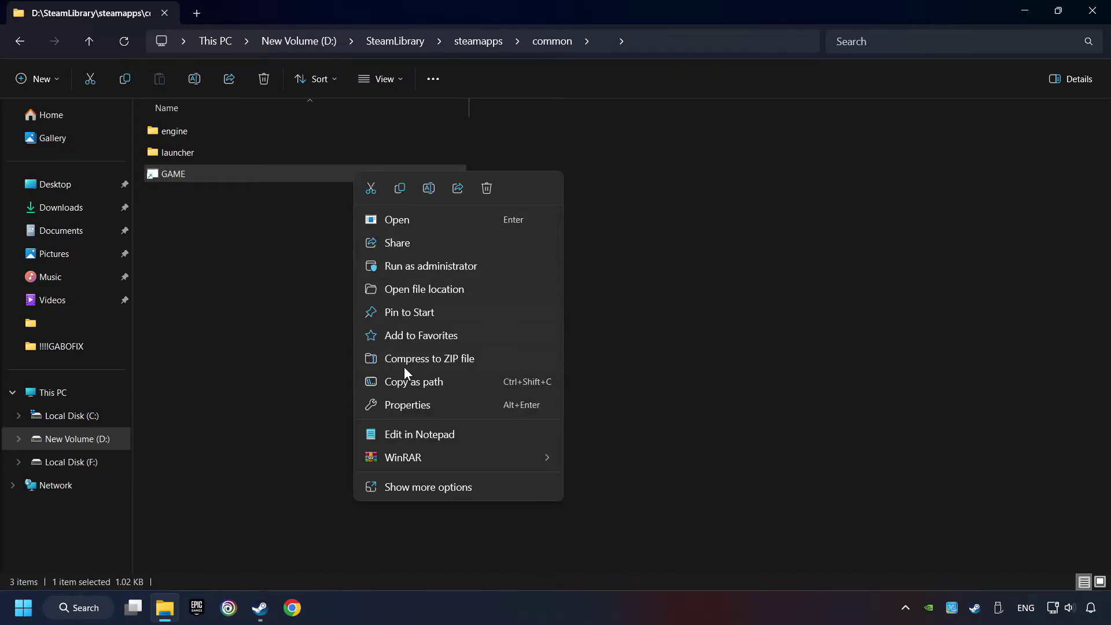
left_click(374, 406)
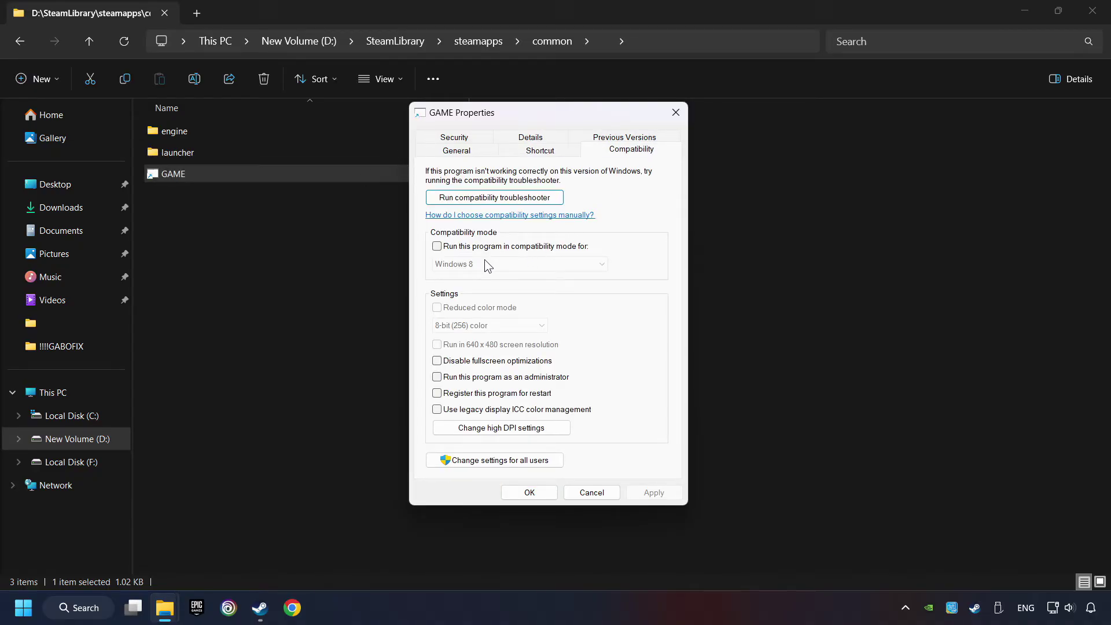
left_click(526, 250)
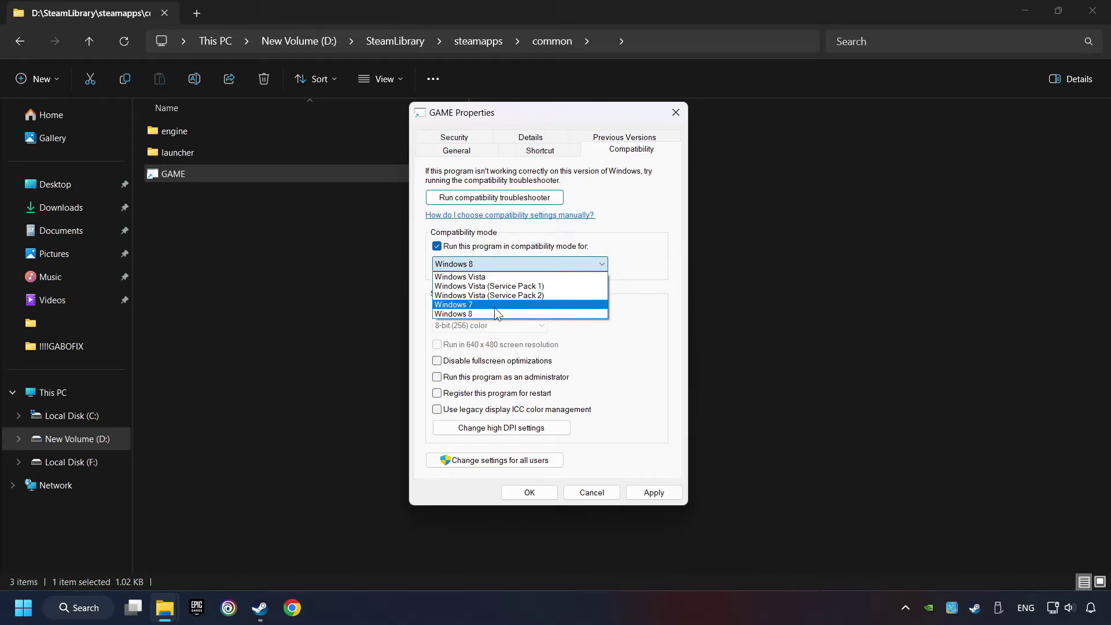
left_click(490, 313)
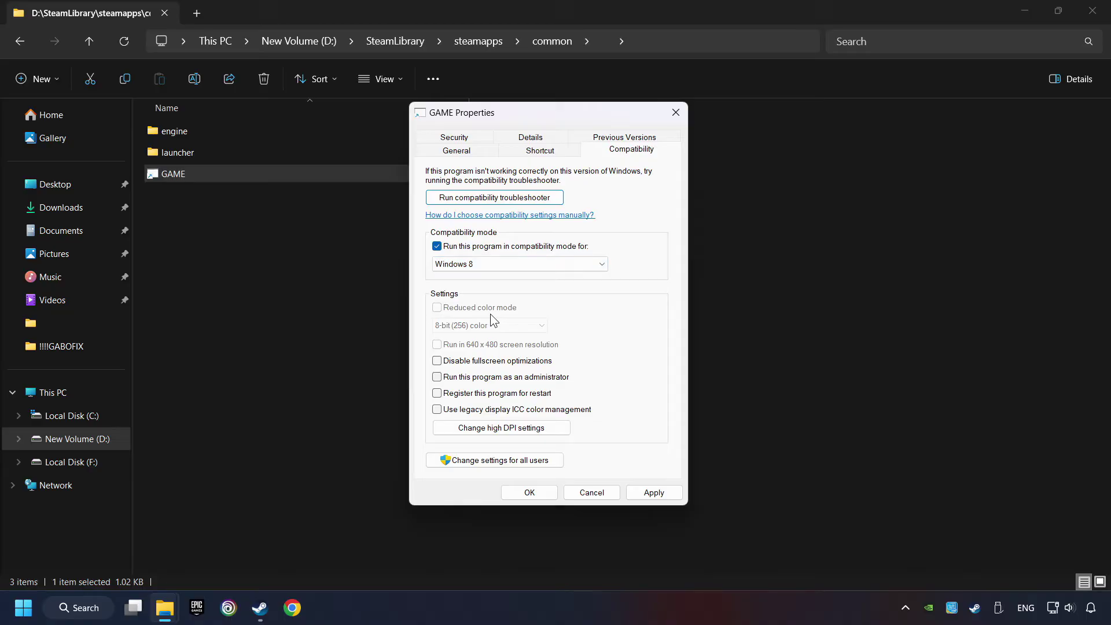
left_click(437, 362)
left_click(665, 497)
left_click(531, 494)
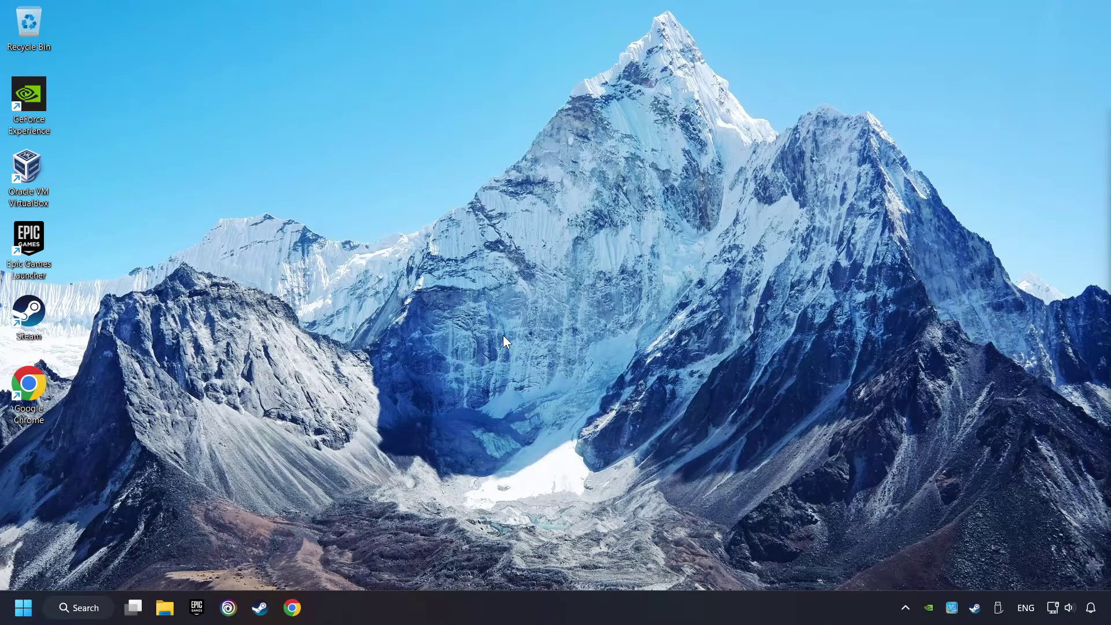
Step: Load the DirectX download page in Chrome, with the Visual C++ Redistributable downloads page in another tab
left_click(292, 608)
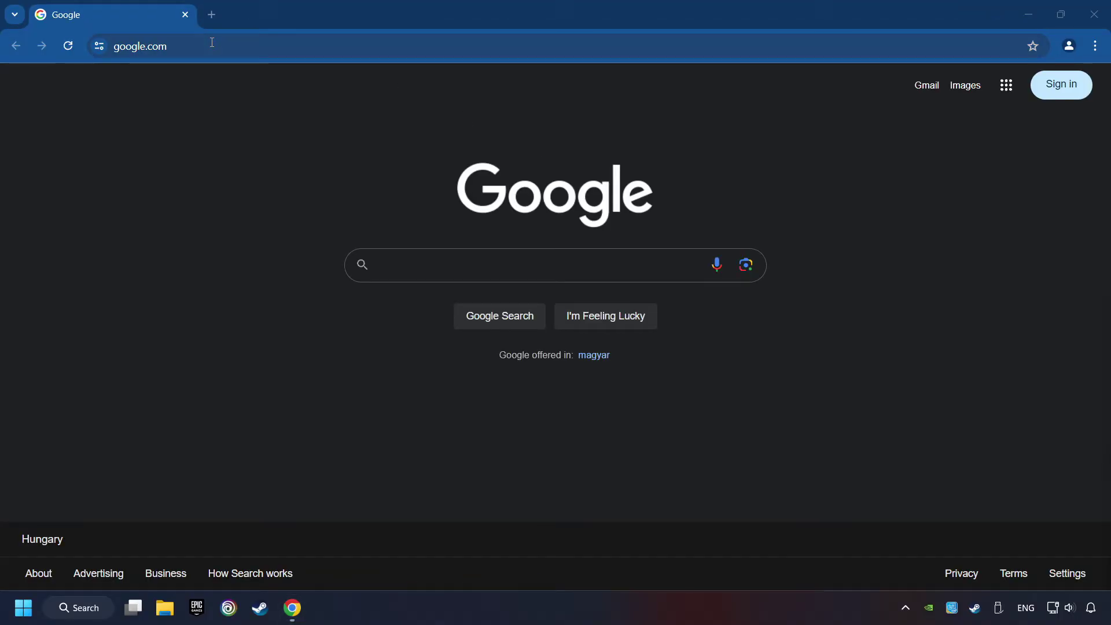
key("ctrl+l")
type("https://www.microsoft.com/en-US/download/details.aspx?id=35")
key("Return")
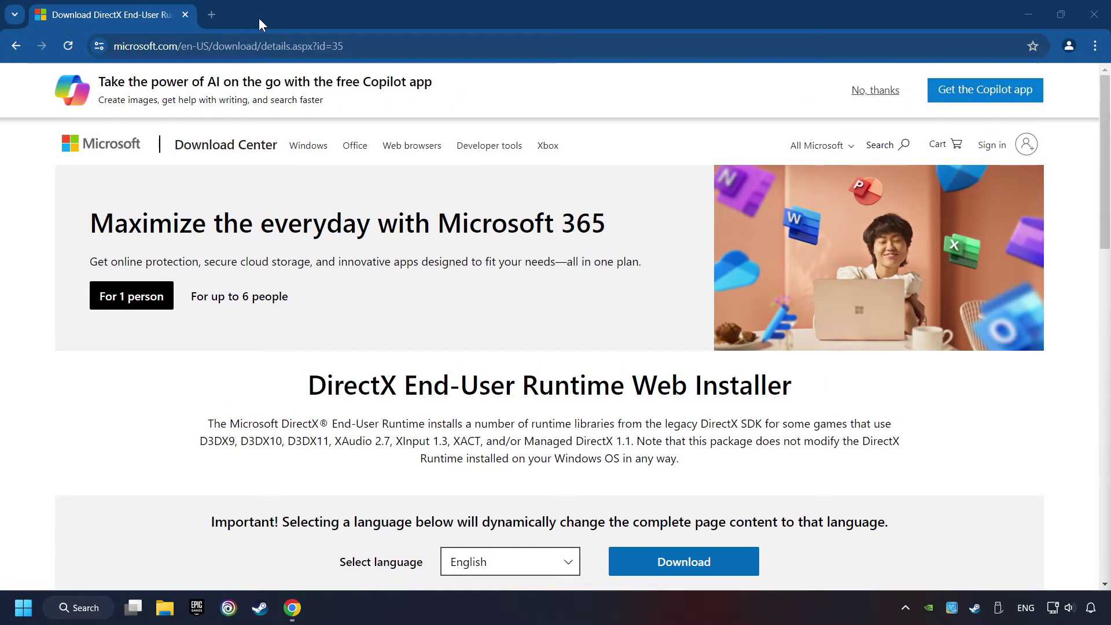
left_click(211, 14)
type("https://learn.microsoft.com/en-us/cpp/windows/latest-supported-vc-redist?view=msvc-160")
key("Return")
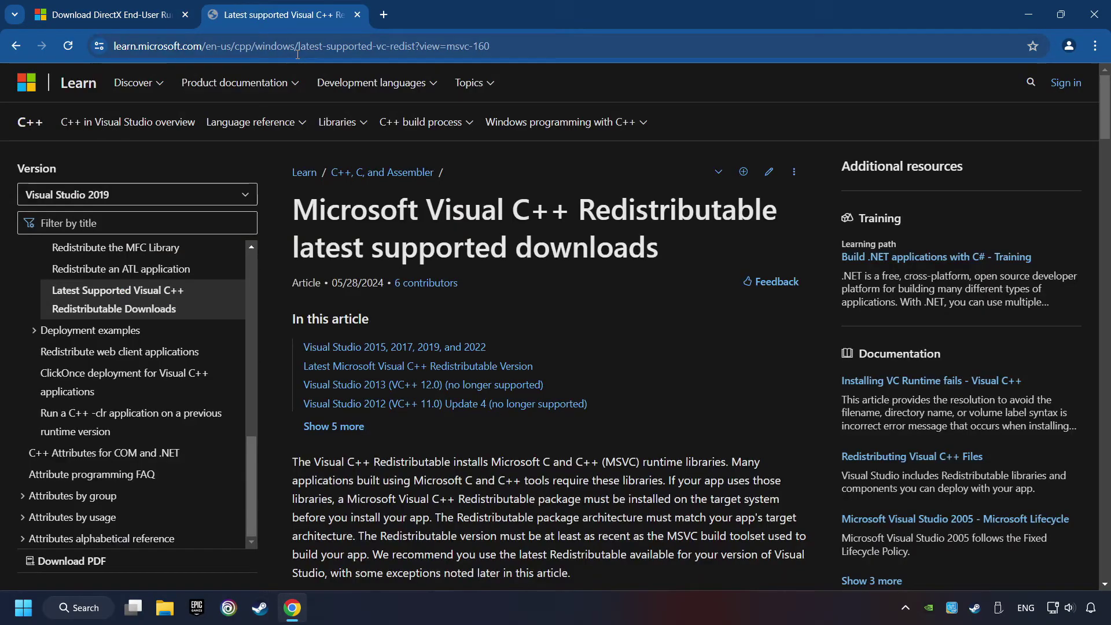
left_click(132, 11)
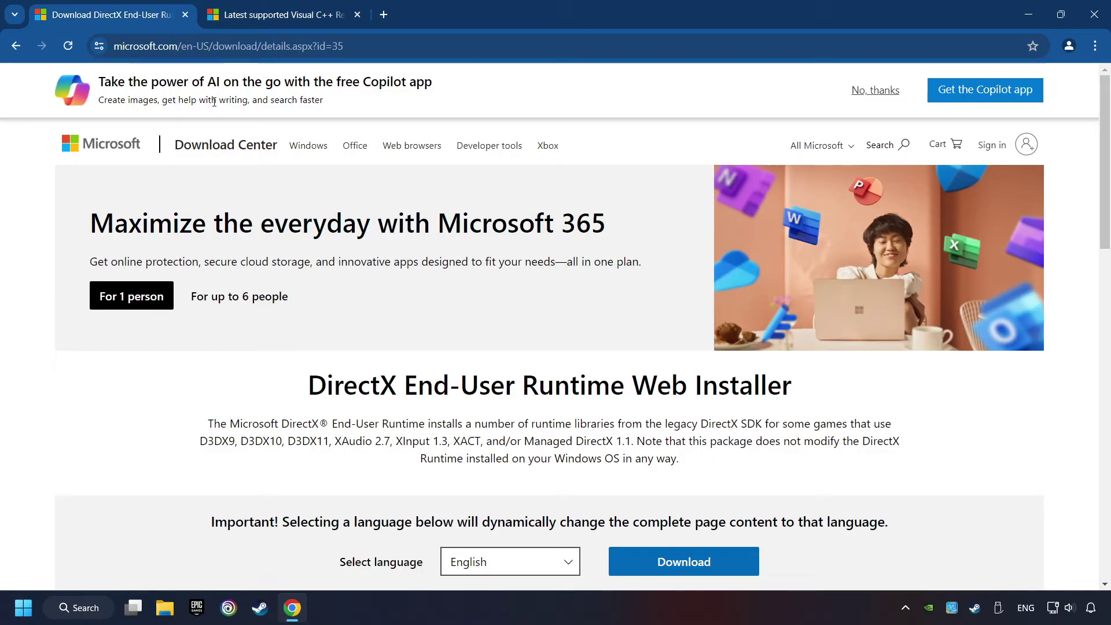
scroll(332, 302, "down", 1)
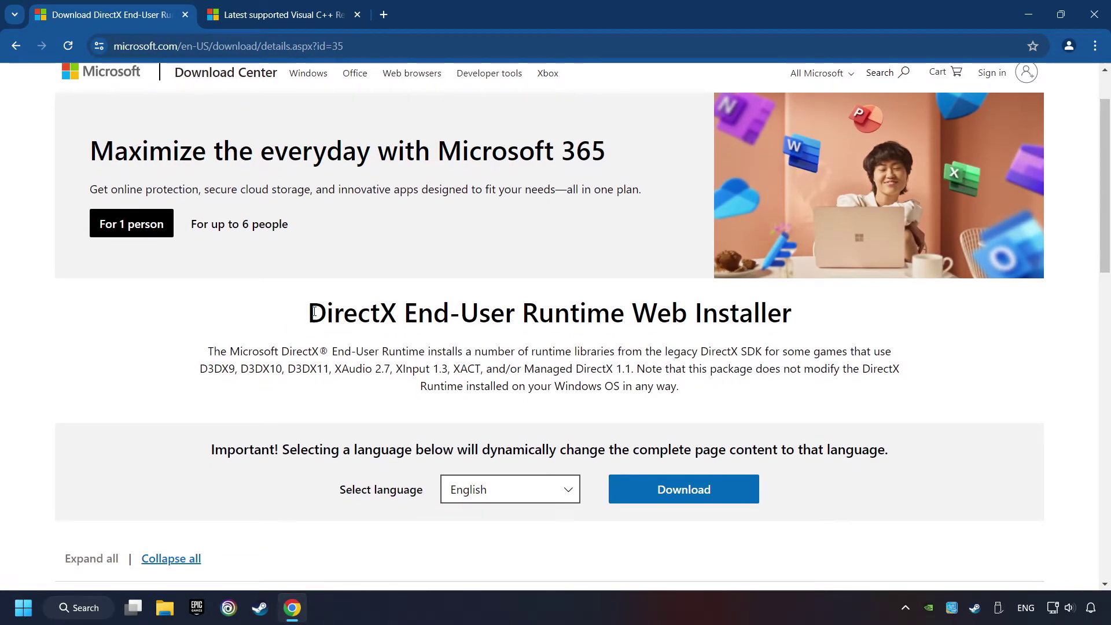
scroll(309, 310, "down", 1)
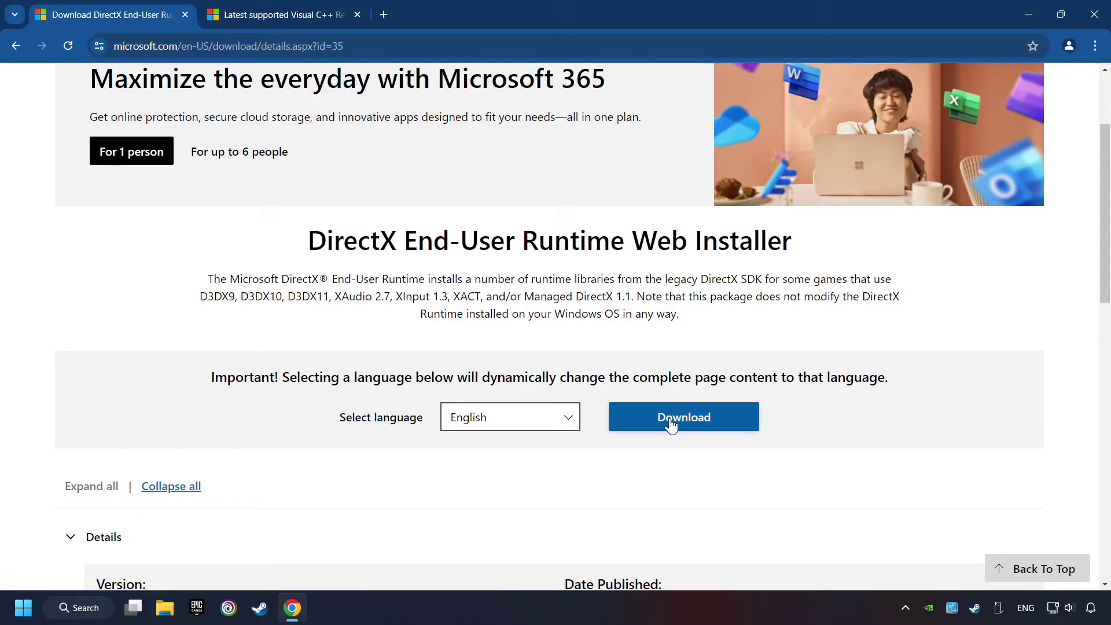
Step: Download and run the DirectX web installer, accepting the license and declining the Bing Bar
left_click(691, 421)
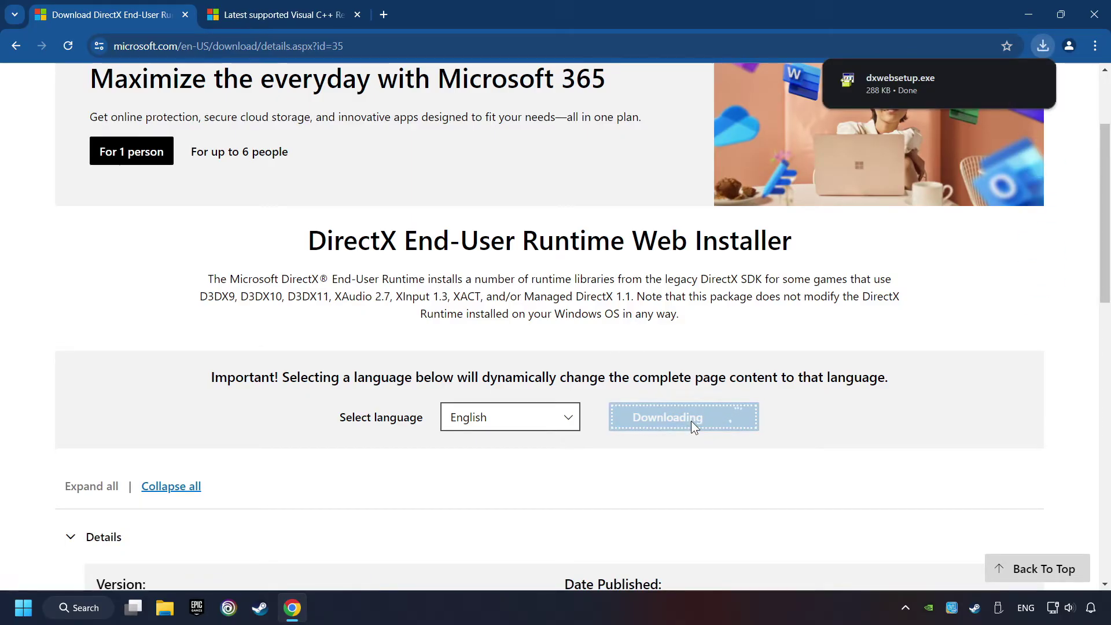
mouse_move(920, 84)
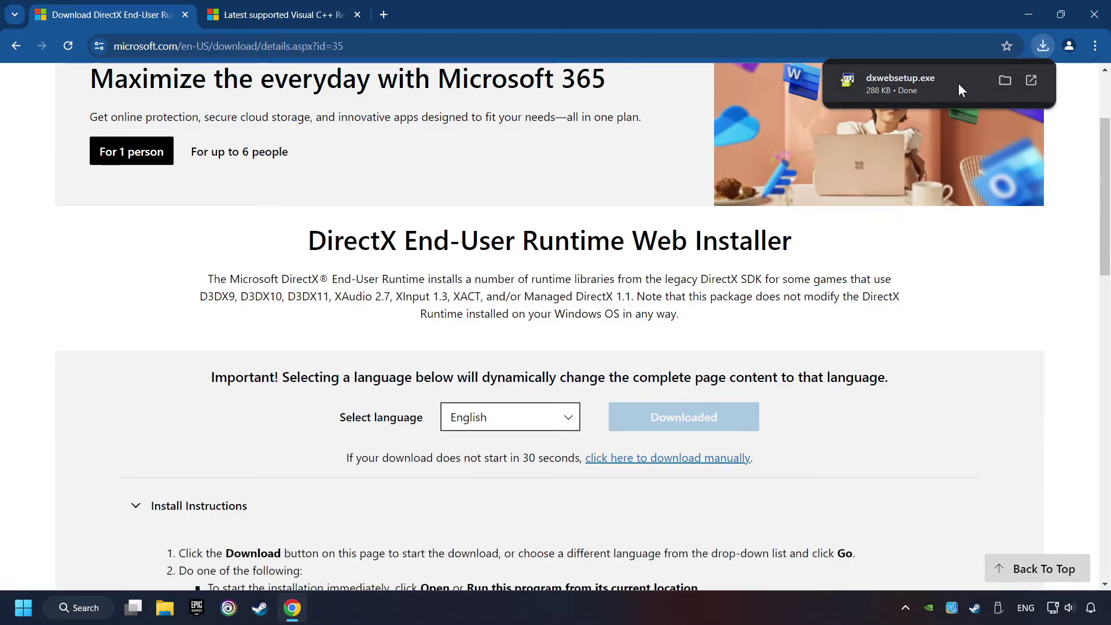
left_click(948, 83)
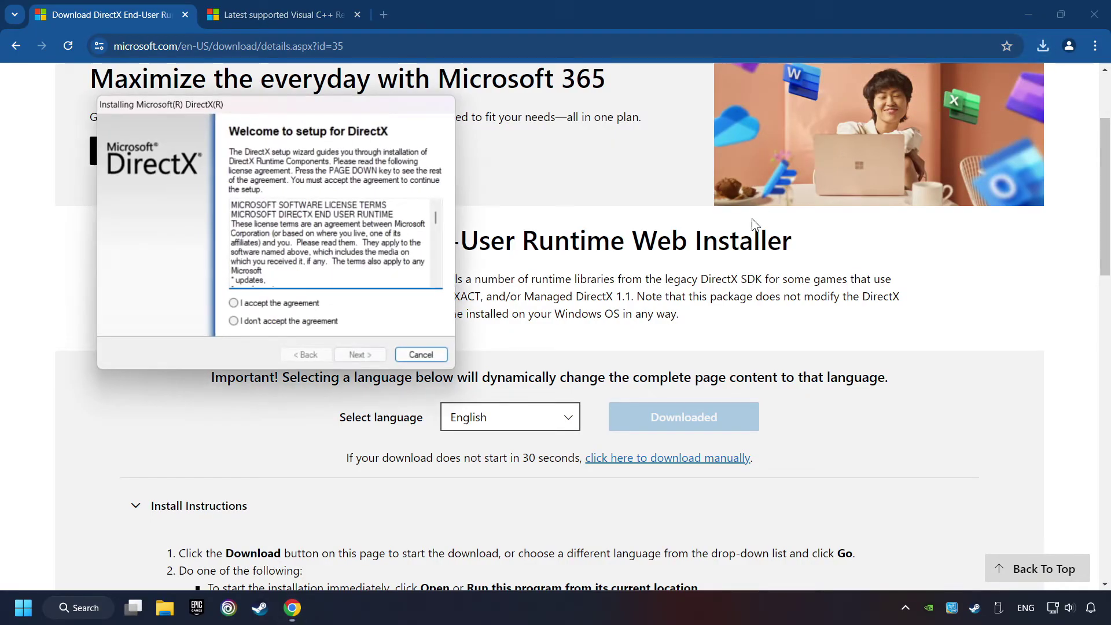
left_click_drag(368, 105, 642, 186)
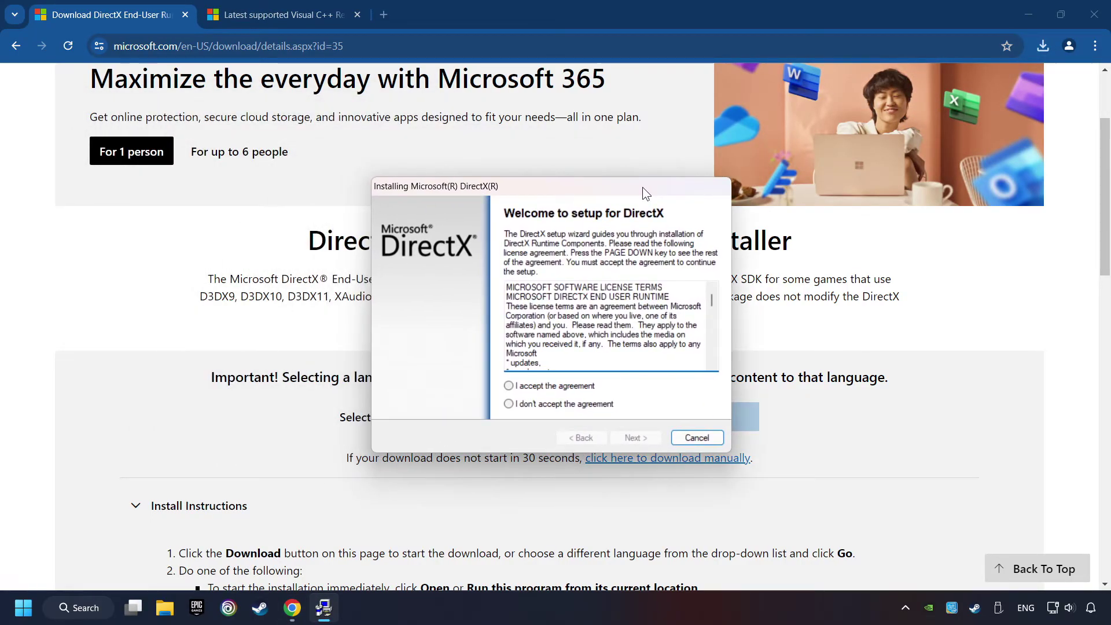
mouse_move(708, 289)
left_mouse_down()
mouse_move(704, 381)
mouse_move(564, 392)
left_mouse_up()
left_click(575, 387)
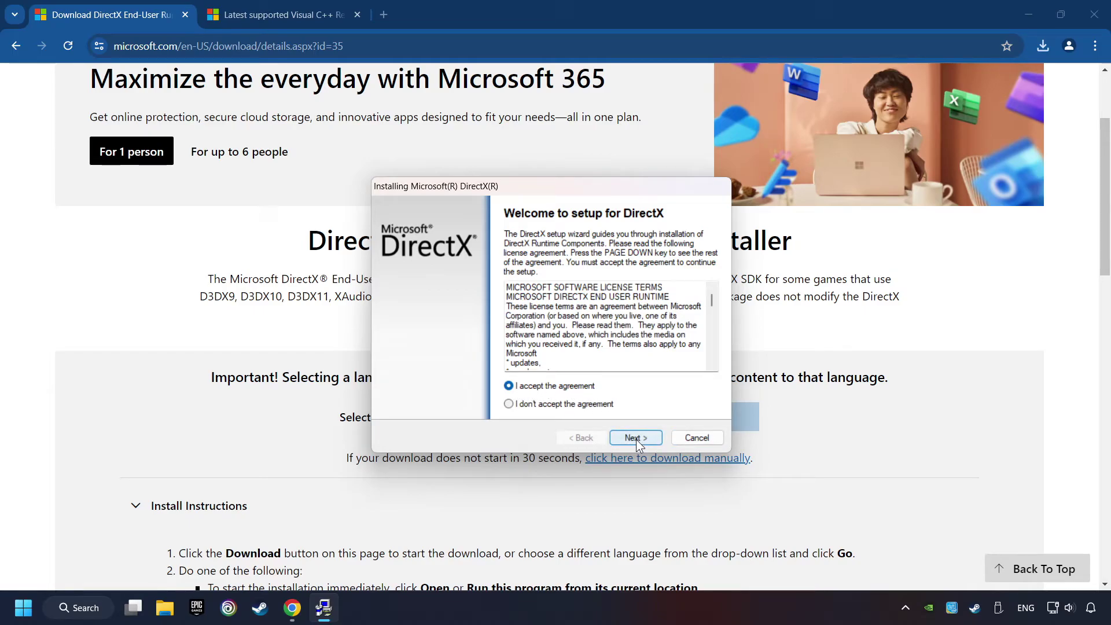
left_click(636, 439)
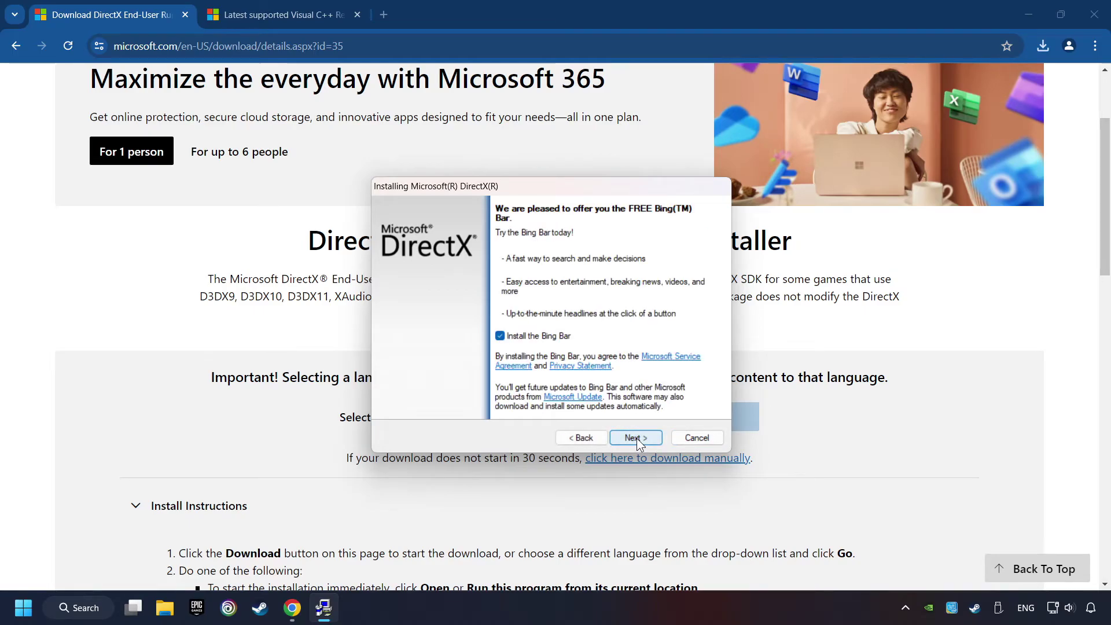
left_click(501, 337)
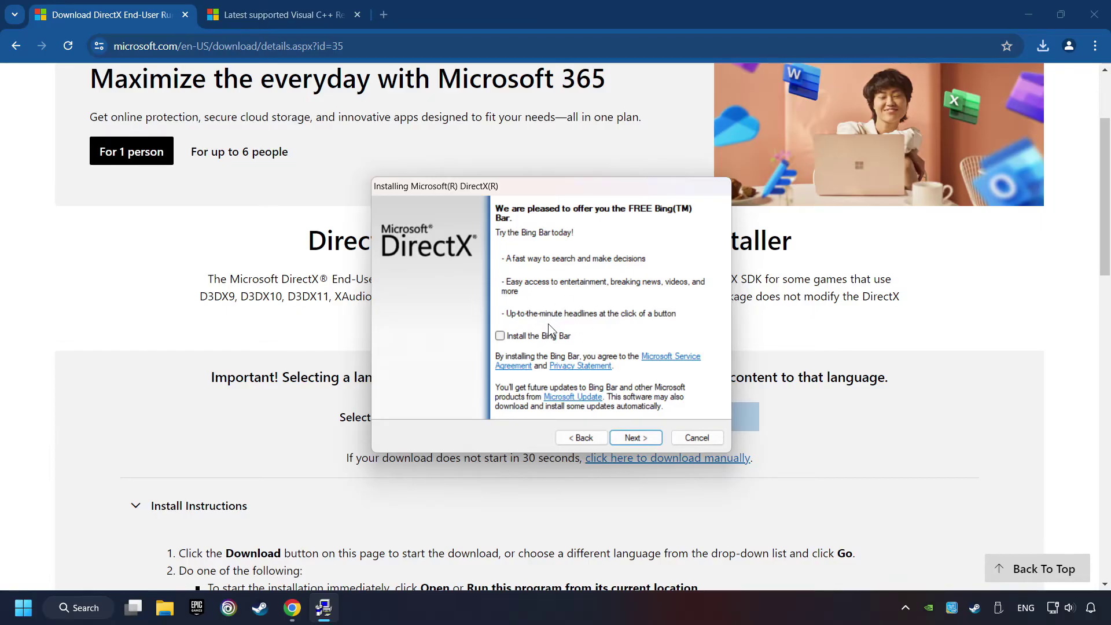
left_click(639, 438)
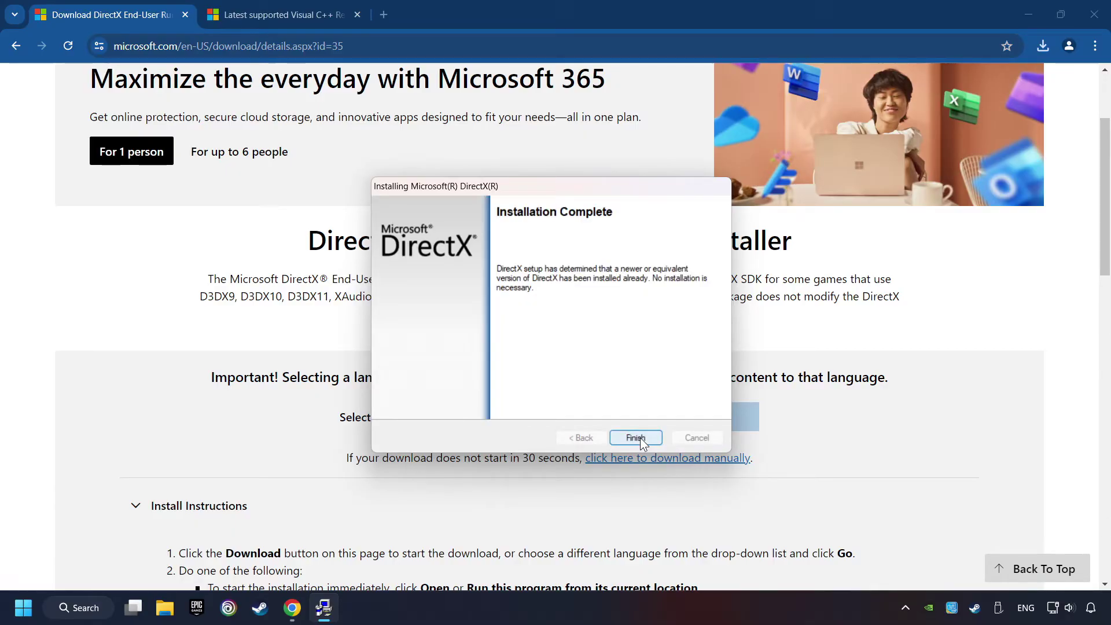
left_click(643, 437)
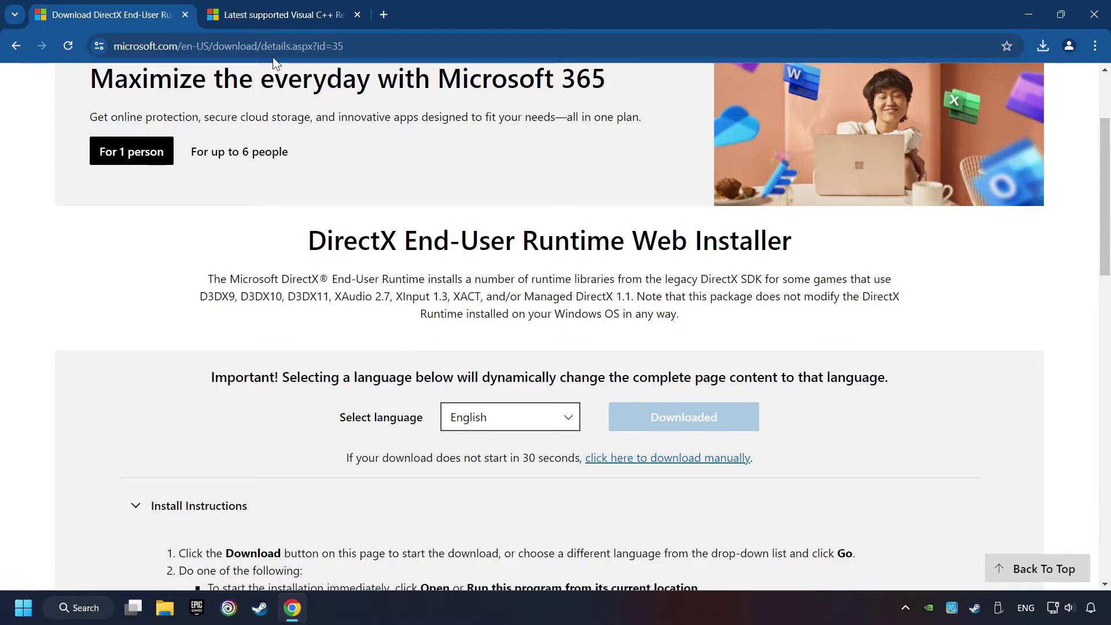
Step: Download the ARM64, x86 and x64 Visual C++ Redistributables and try the ARM64 installer, which fails
left_click(267, 16)
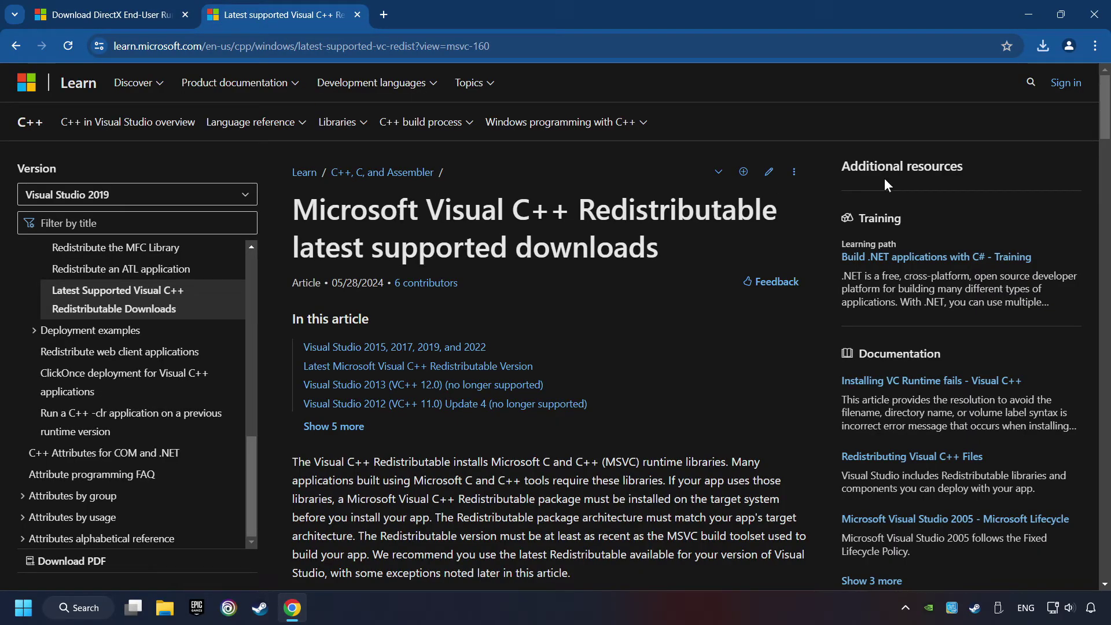
scroll(1088, 124, "down", 5)
scroll(1034, 168, "down", 4)
scroll(780, 261, "down", 2)
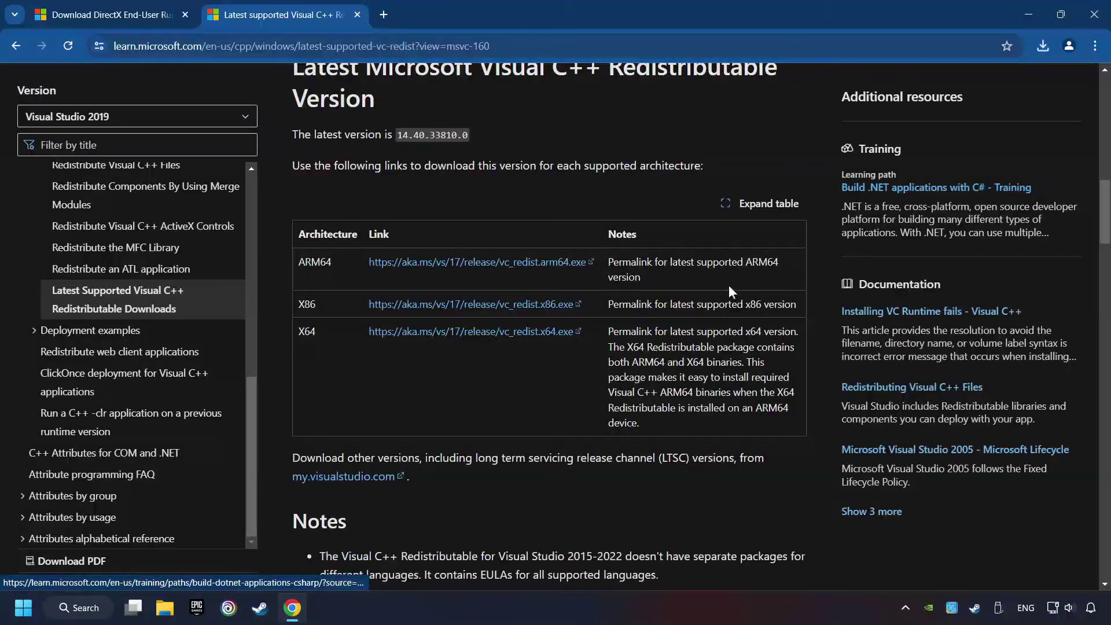
left_click(441, 262)
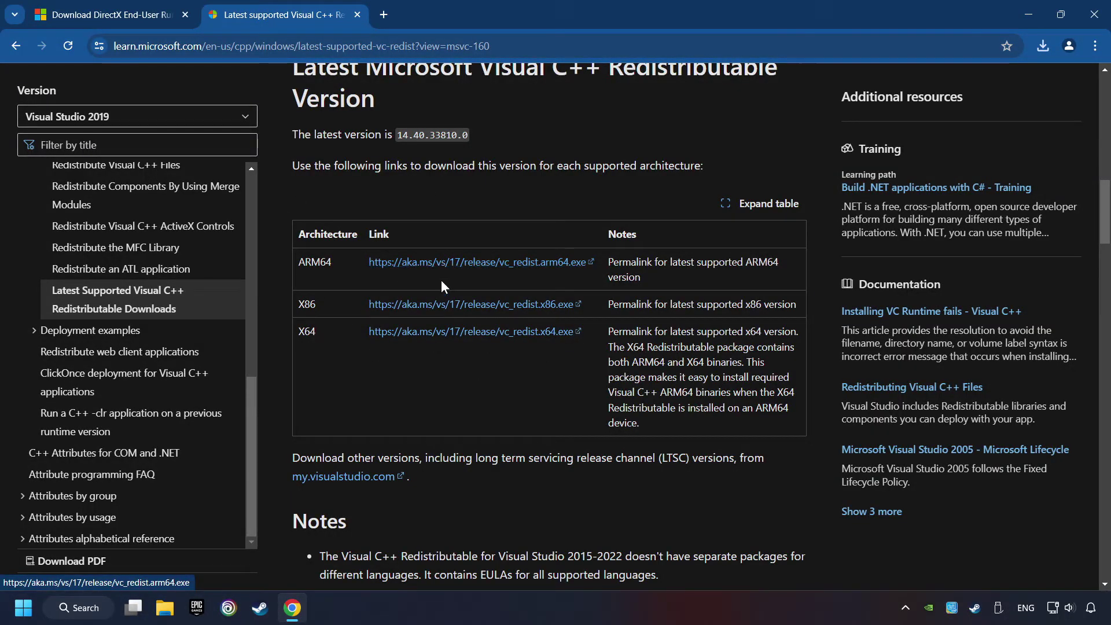
left_click(447, 306)
left_click(449, 332)
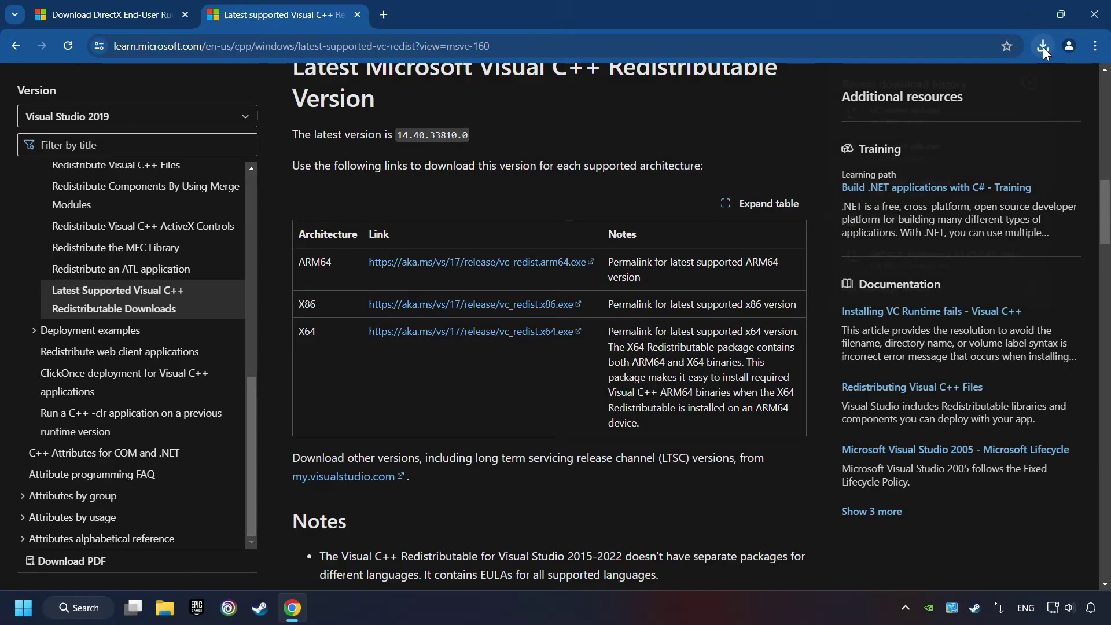
left_click(928, 182)
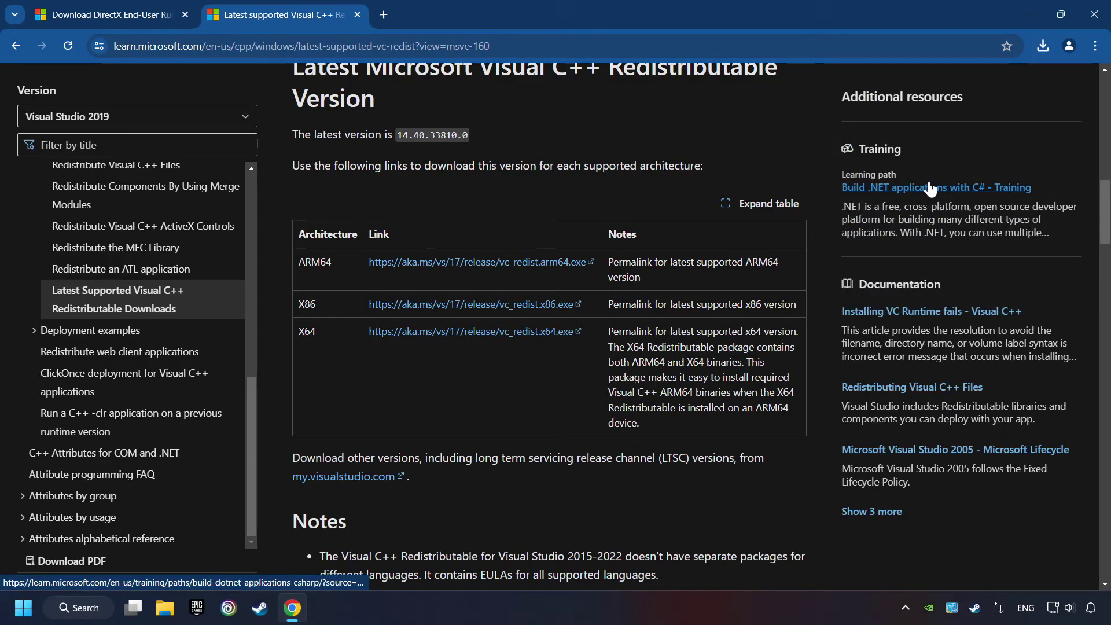
scroll(702, 311, "down", 10)
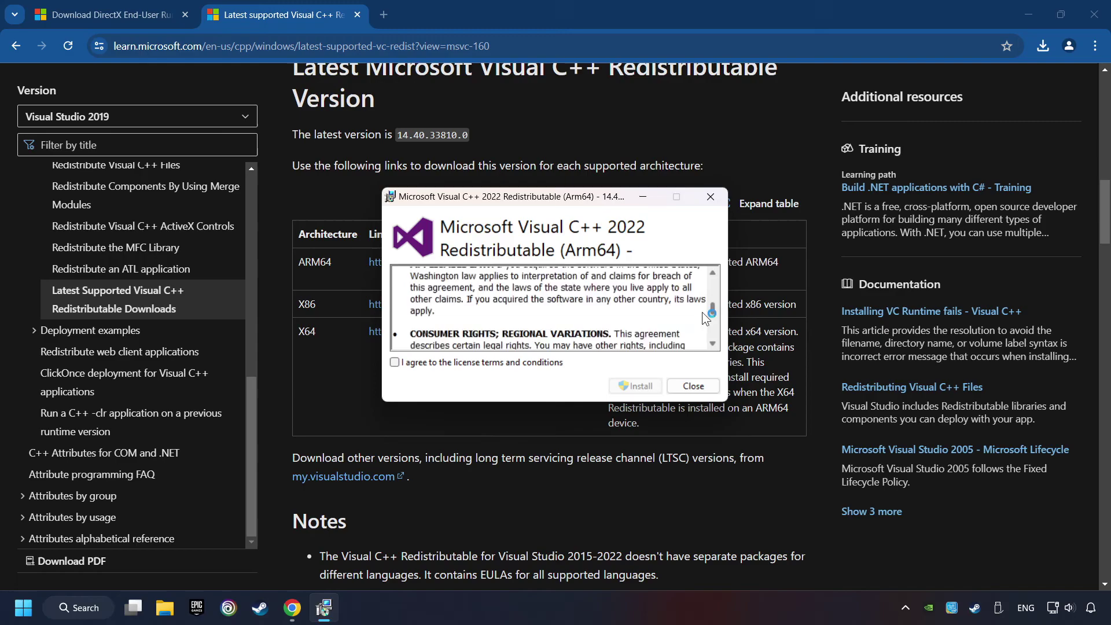
scroll(702, 311, "down", 5)
left_click(401, 362)
left_click(649, 387)
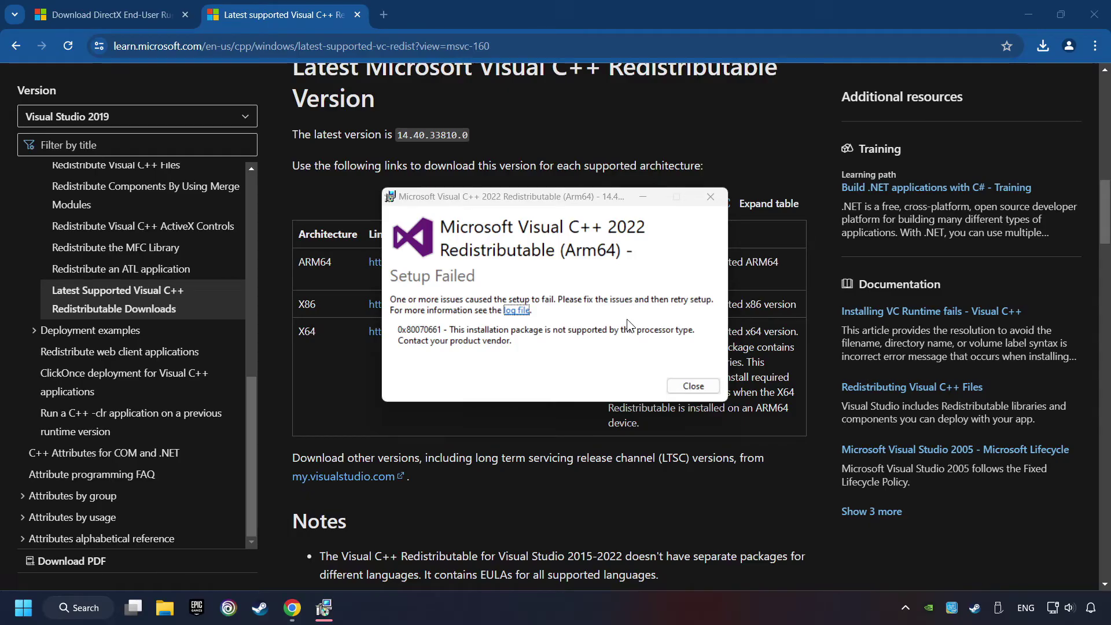
left_click(691, 383)
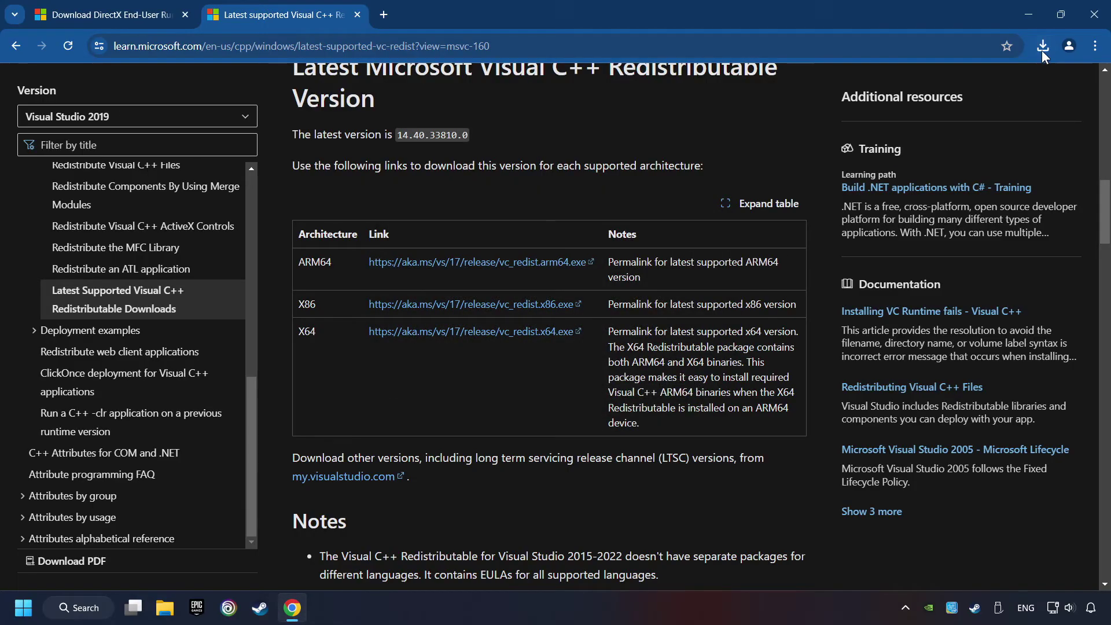
Step: Install the x86 and x64 Visual C++ Redistributables, then accept the restart
left_click(1041, 51)
left_click(927, 142)
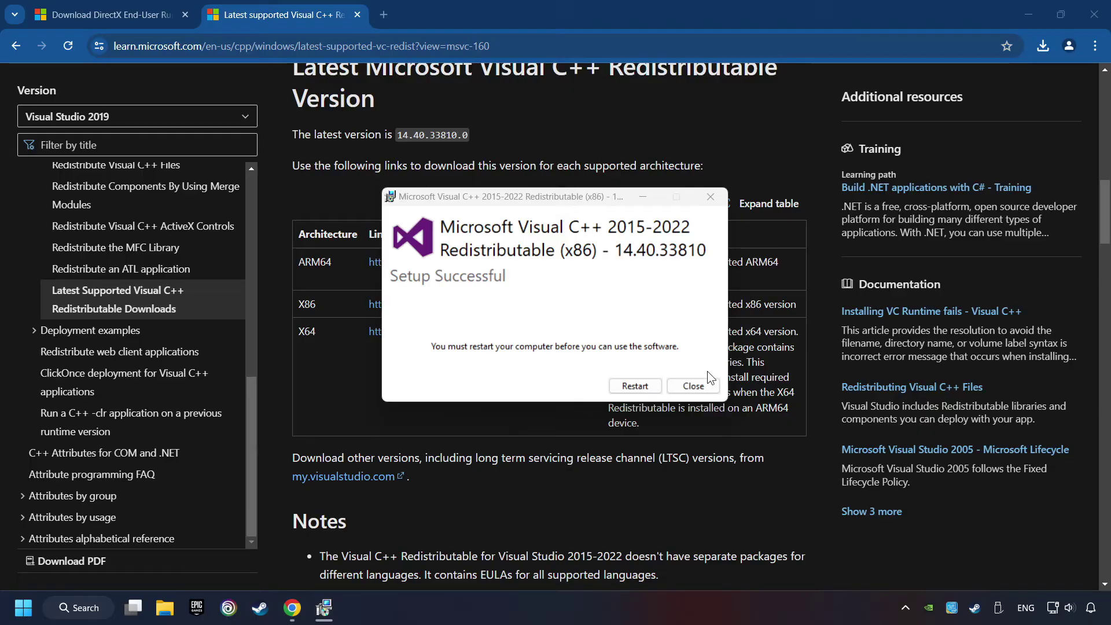
left_click(693, 385)
left_click(1042, 45)
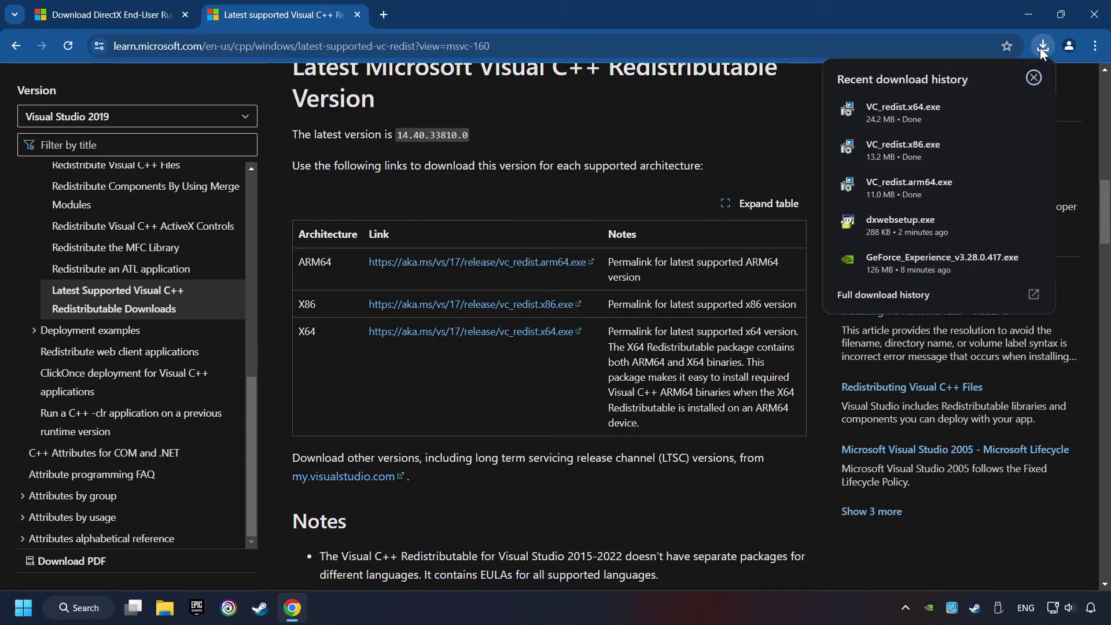
left_click(948, 105)
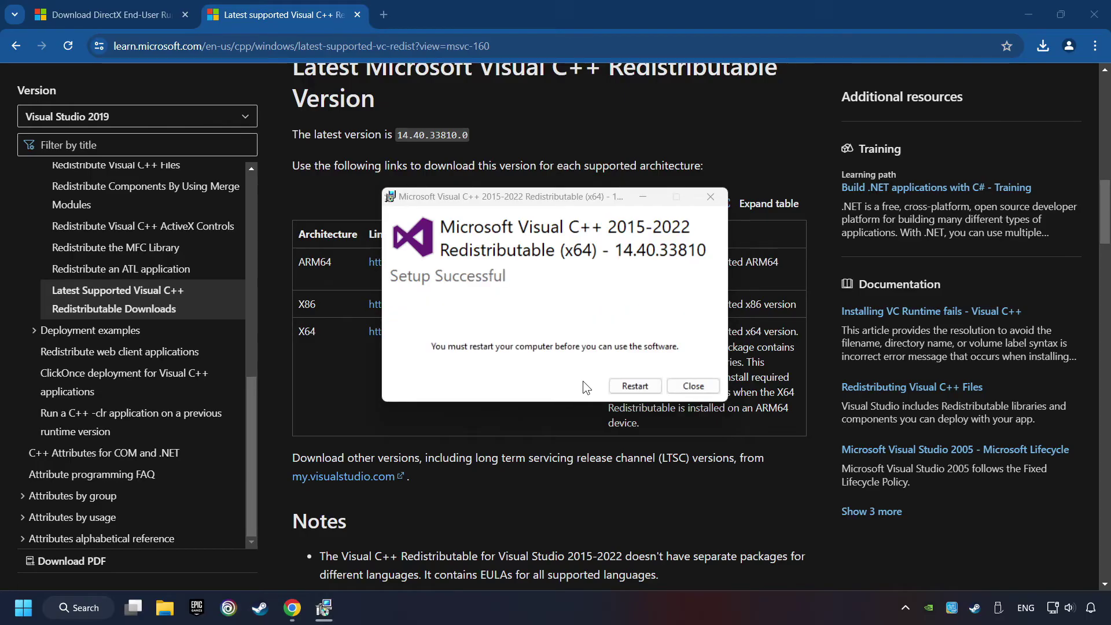
left_click(638, 389)
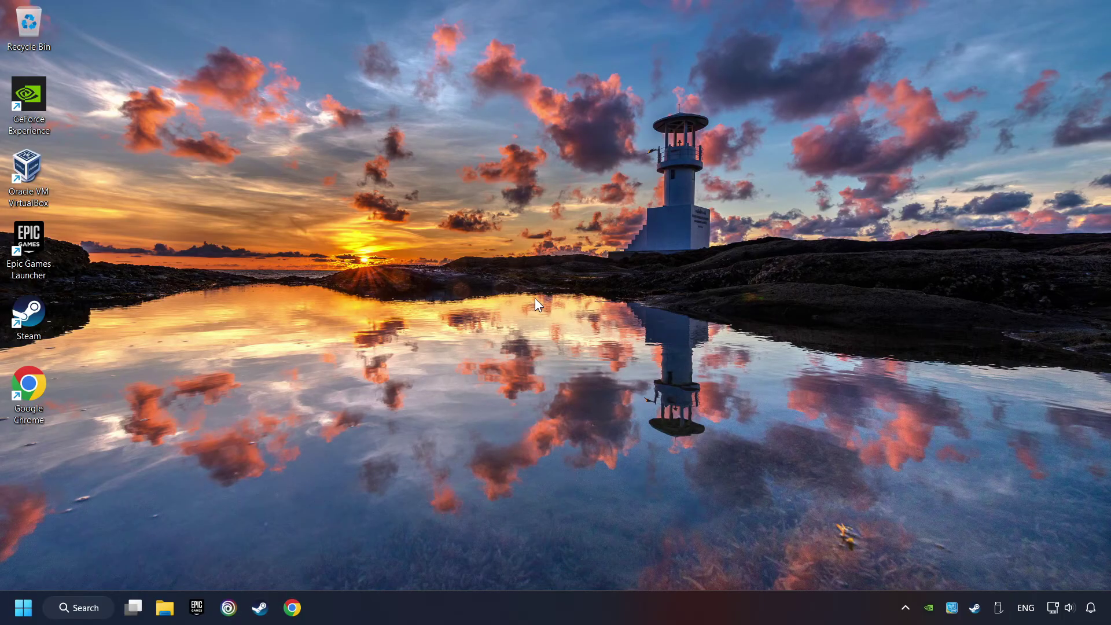
Step: Search 'updates' and run Check for updates, which shows Windows is up to date, then close Settings
left_click(70, 608)
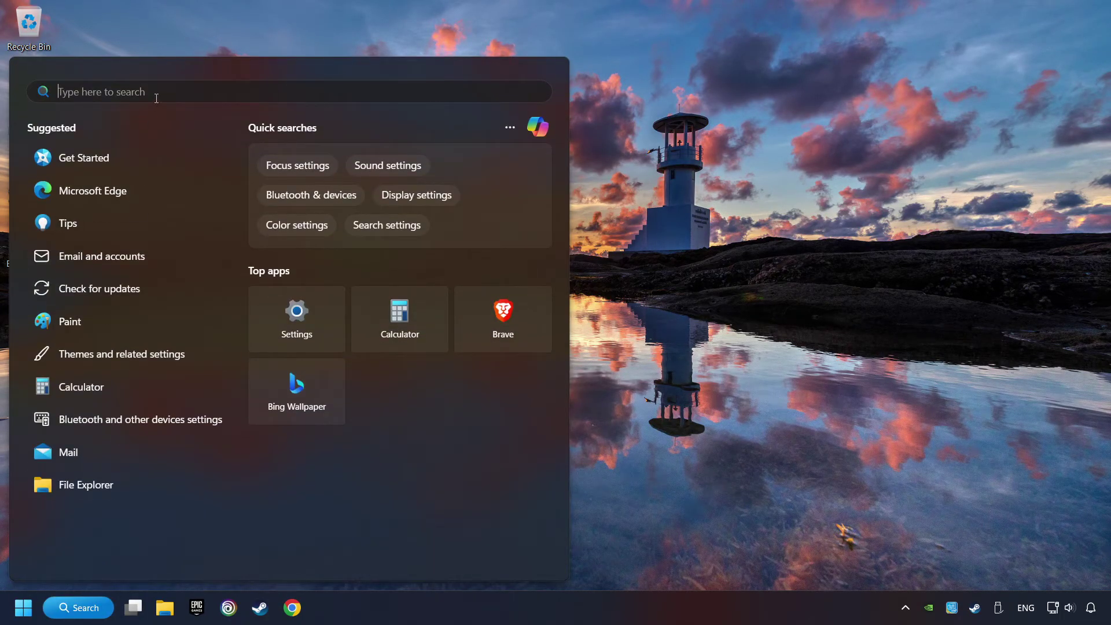
type("updates")
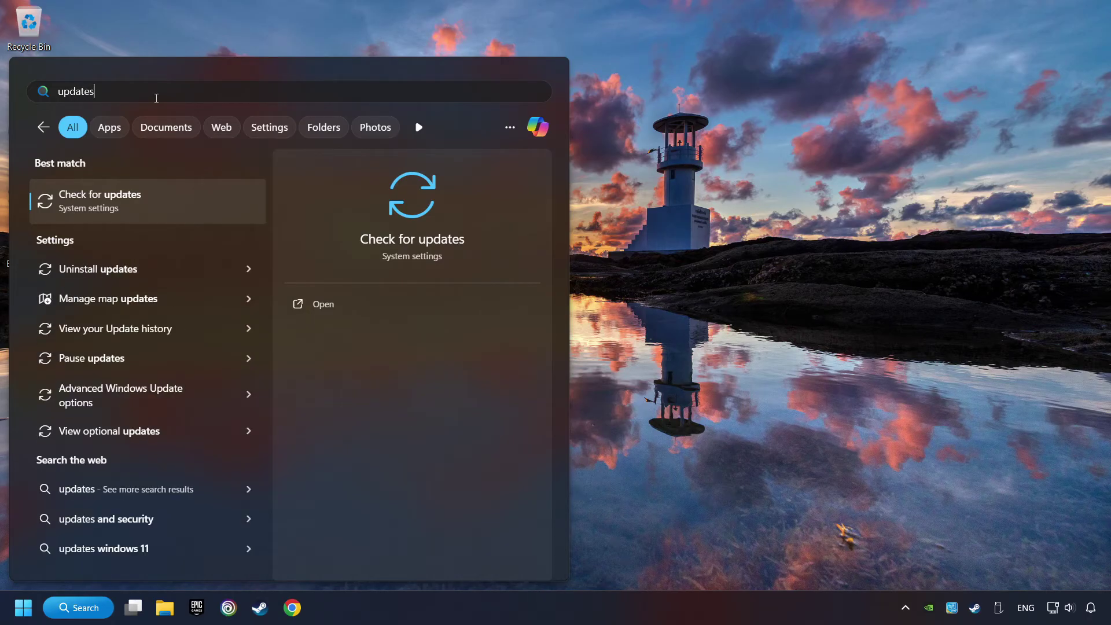
left_click(219, 202)
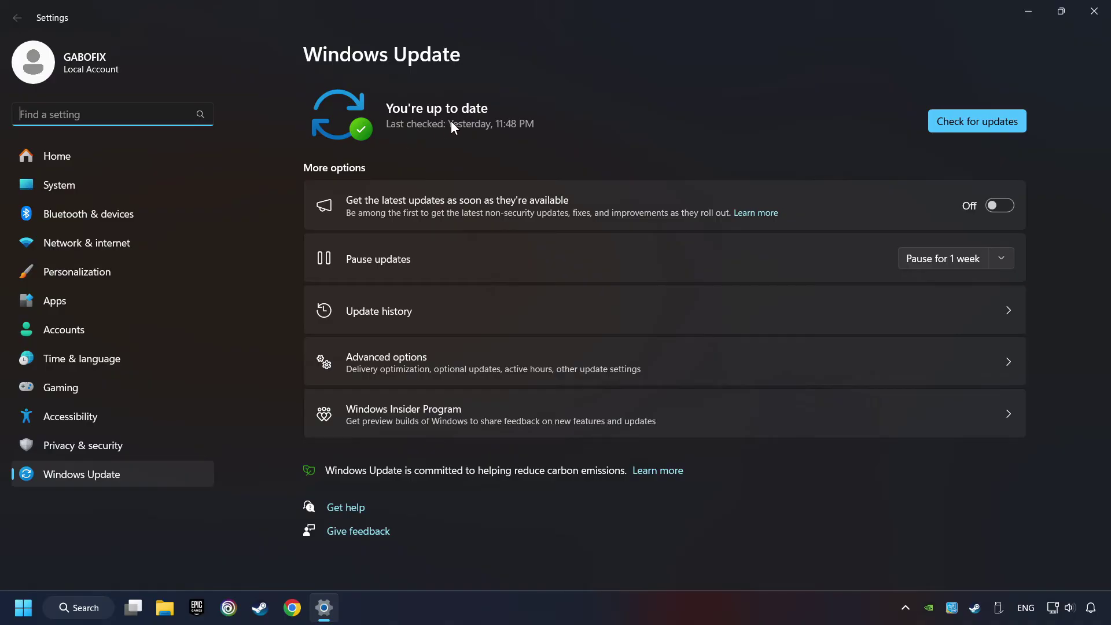
left_click(1001, 120)
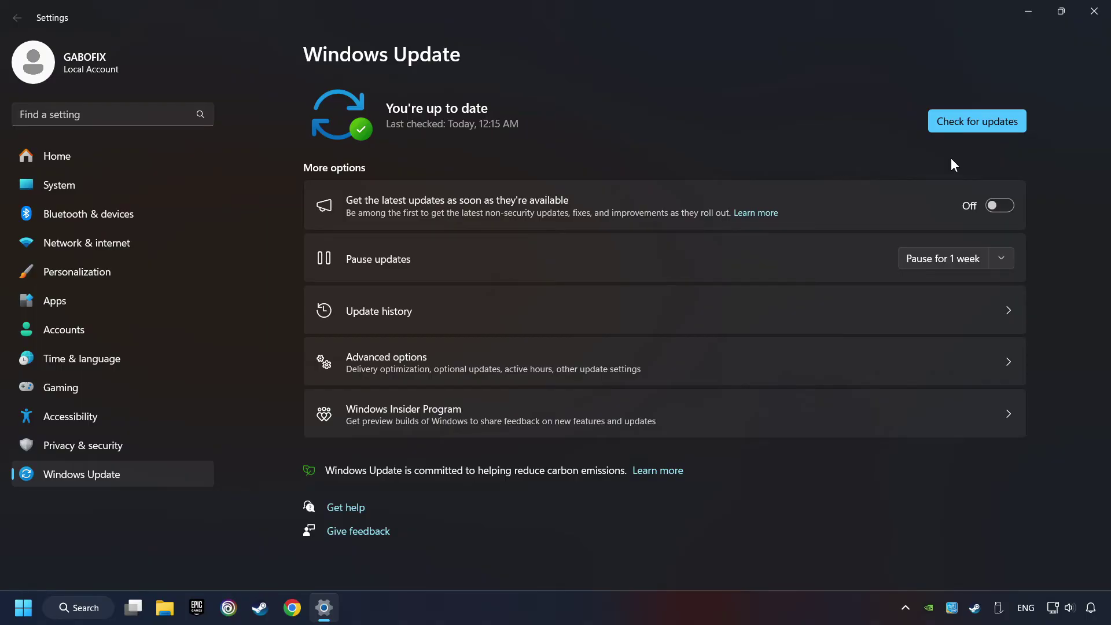
left_click(1095, 10)
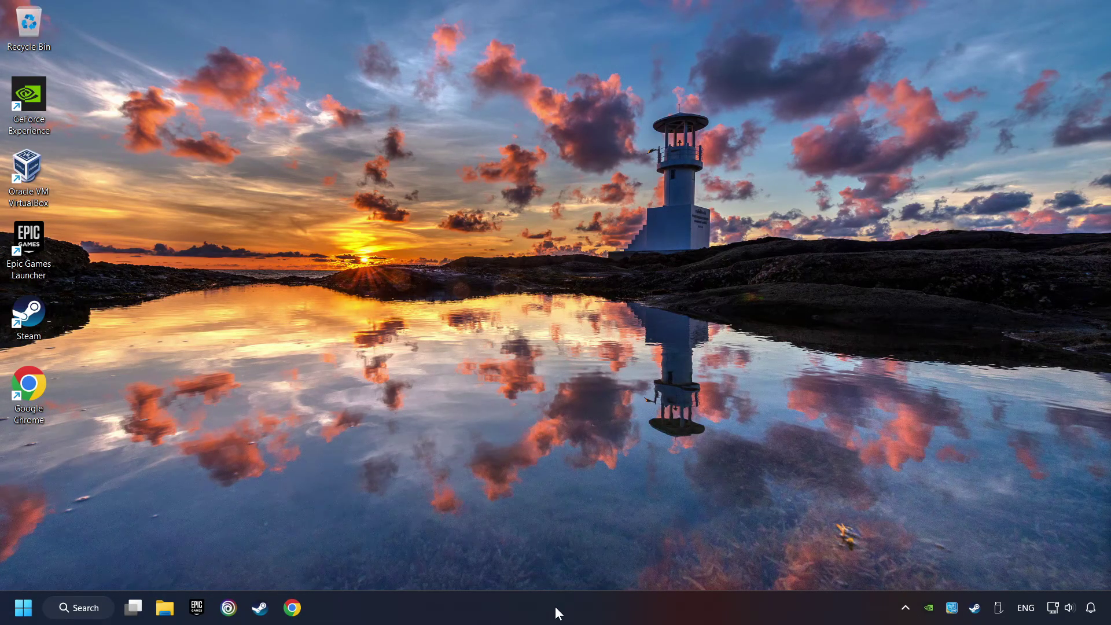
Step: Open Task Manager from the taskbar and show the Startup apps list
right_click(555, 613)
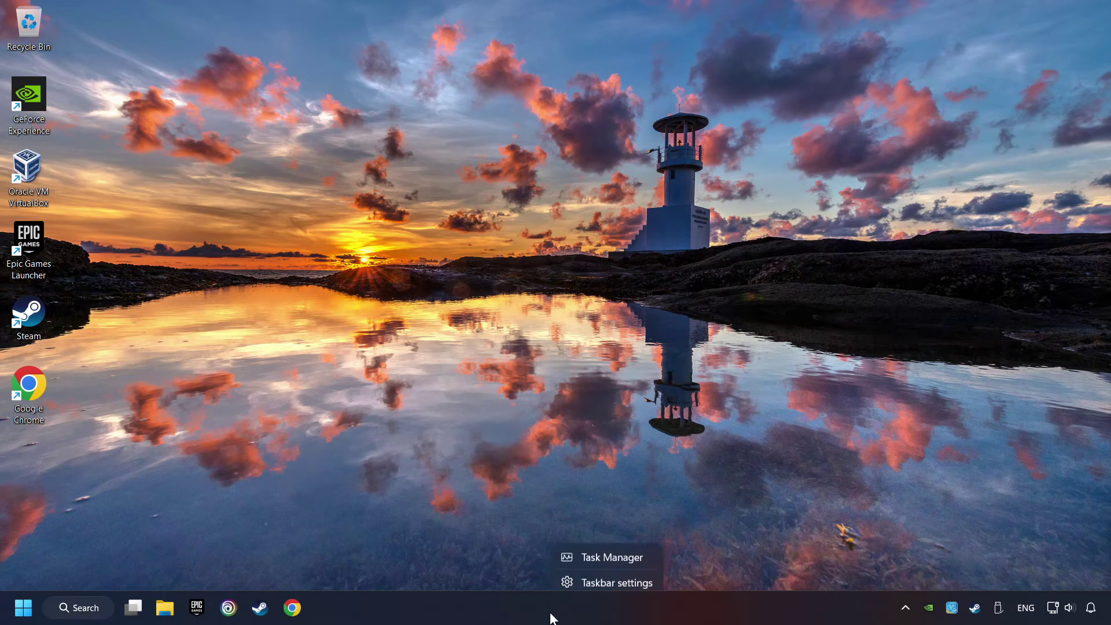
left_click(610, 554)
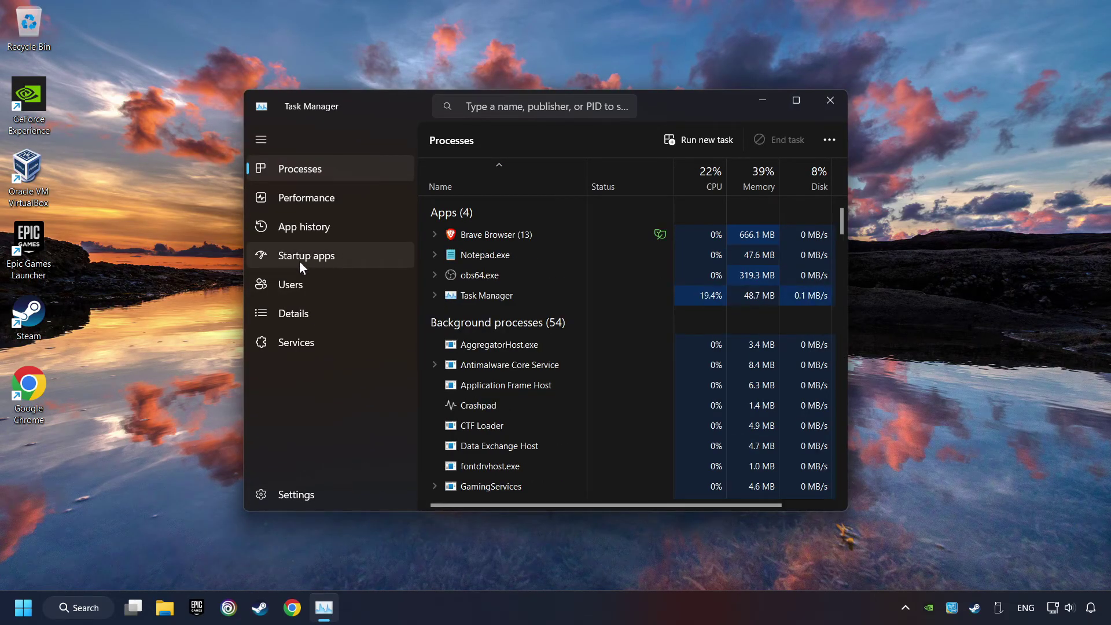
left_click(366, 254)
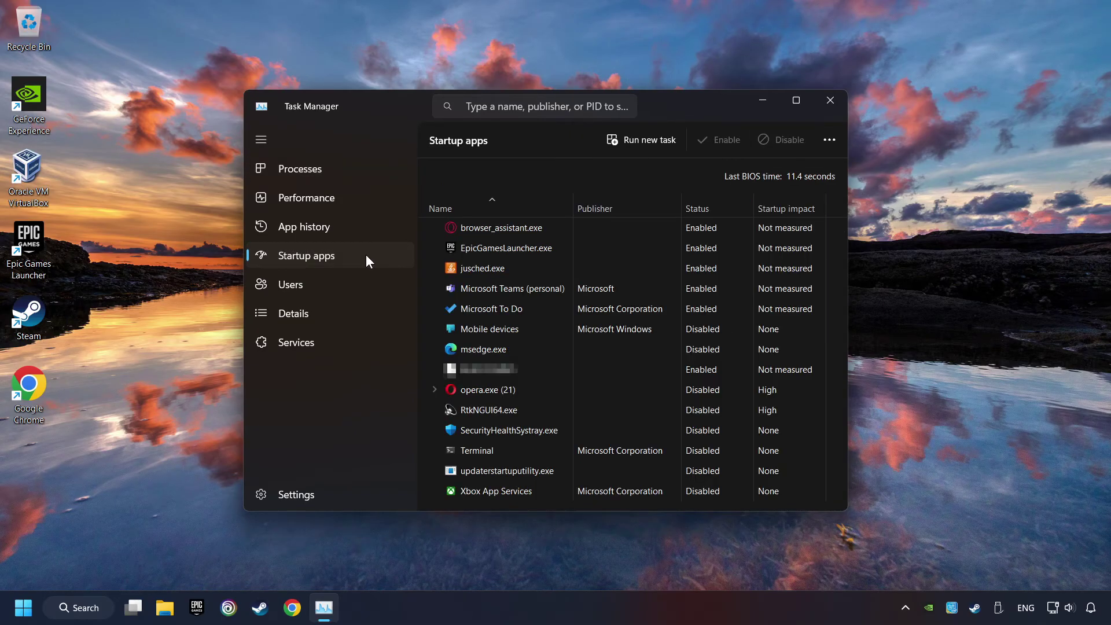
Step: Disable Microsoft To Do, Microsoft Teams (personal) and browser_assistant.exe at startup, then close Task Manager
left_click(638, 303)
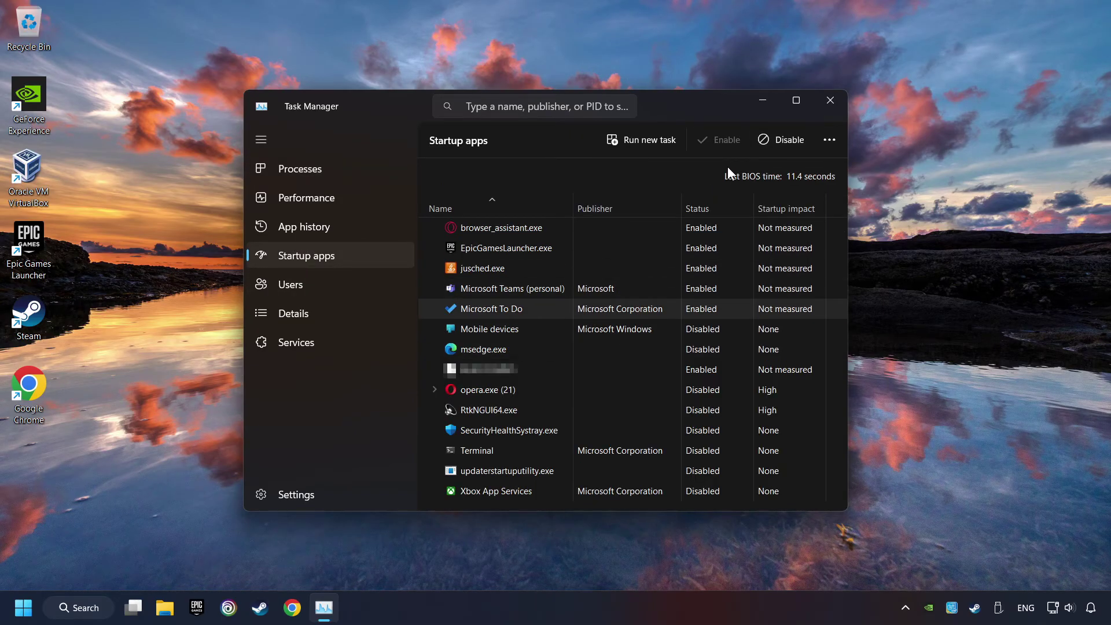
left_click(779, 142)
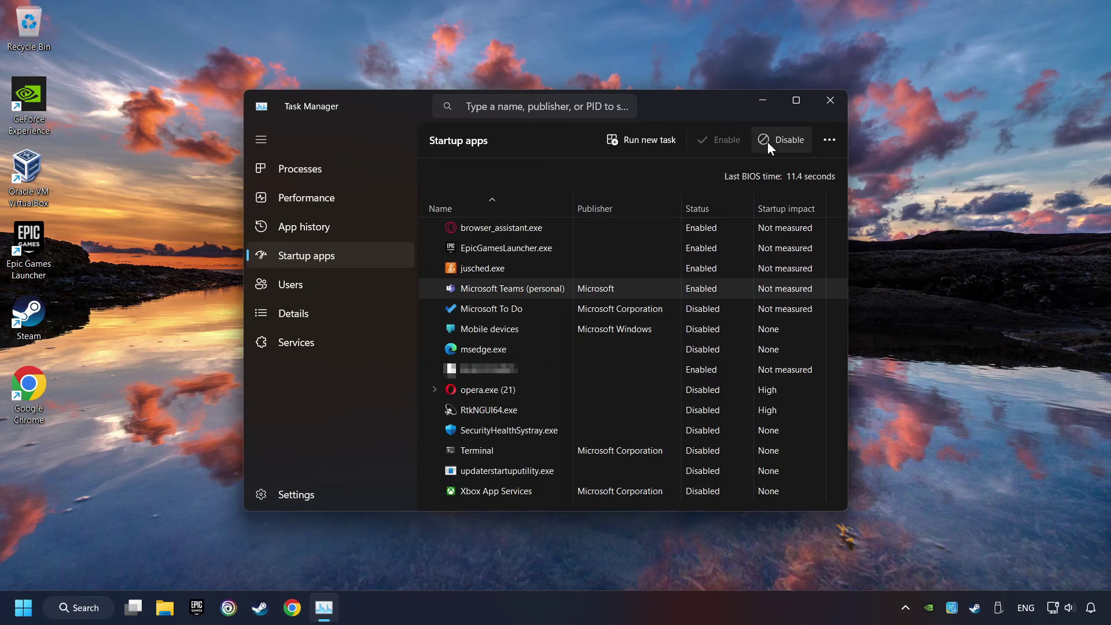
left_click(781, 141)
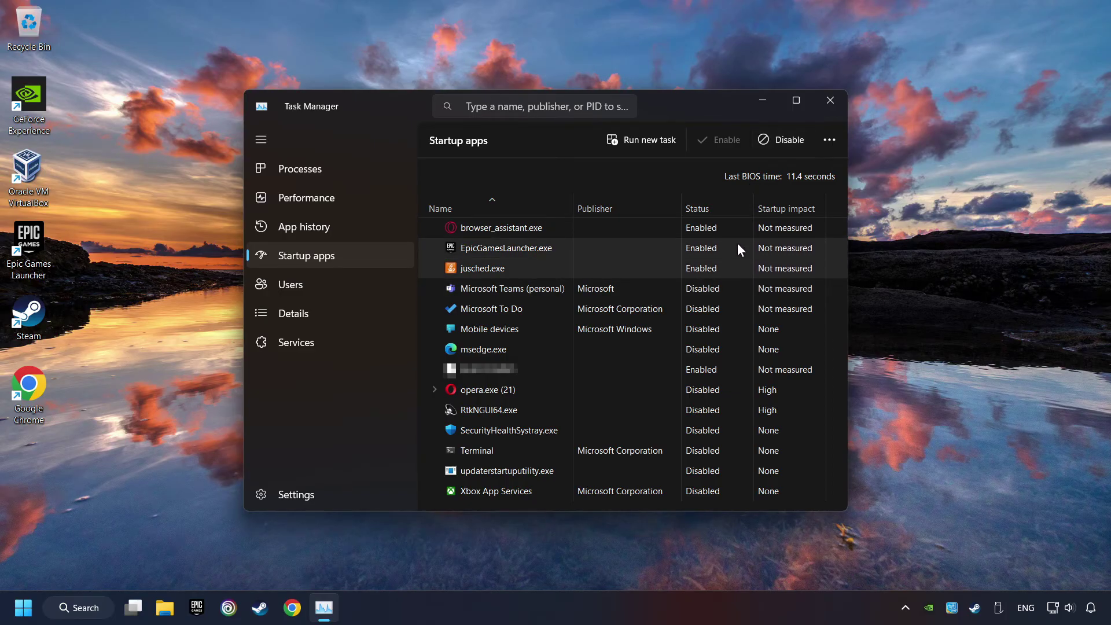
left_click(723, 225)
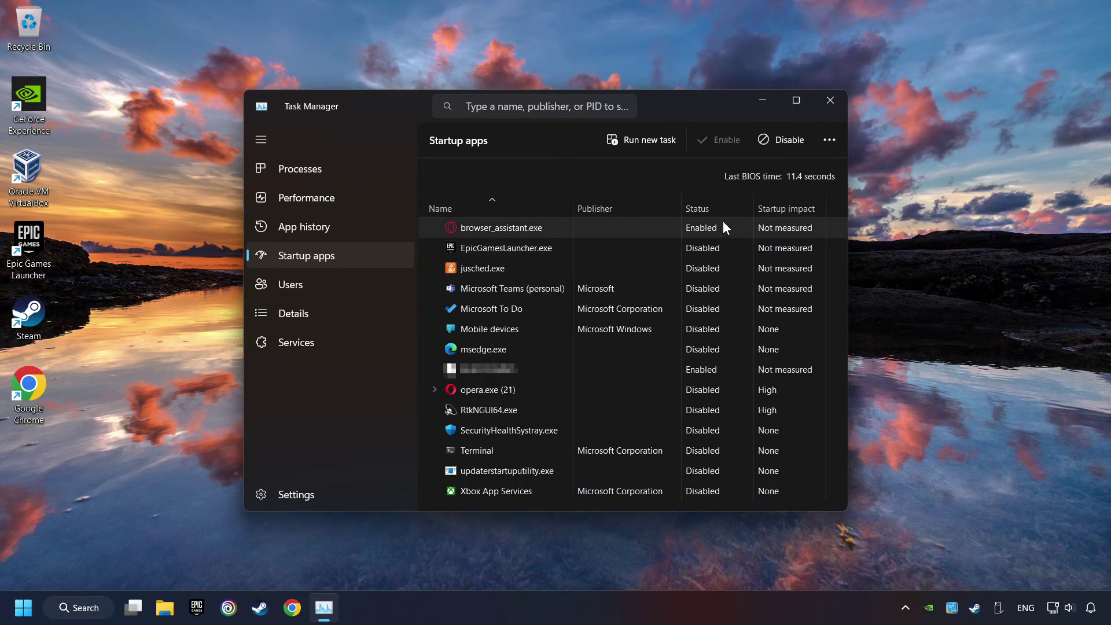
left_click(774, 140)
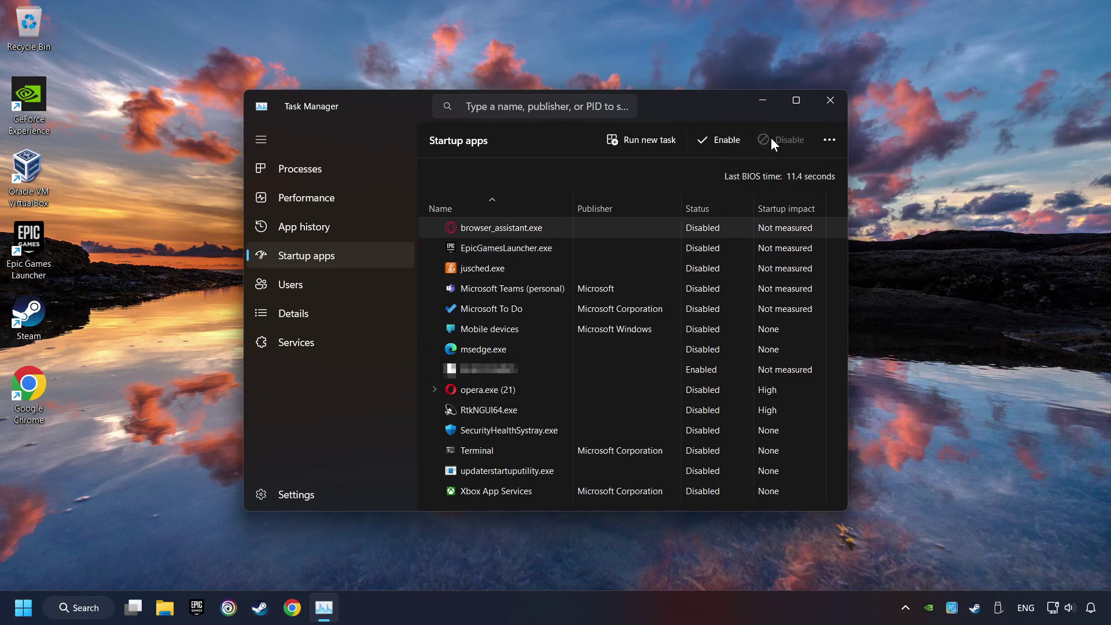
left_click(830, 101)
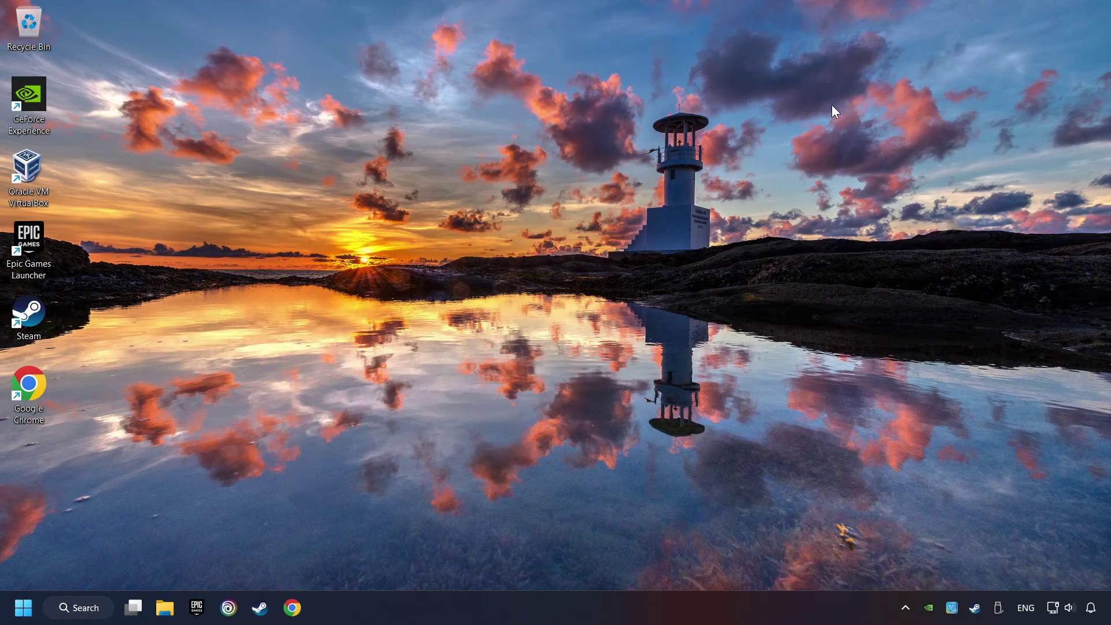
left_click(71, 612)
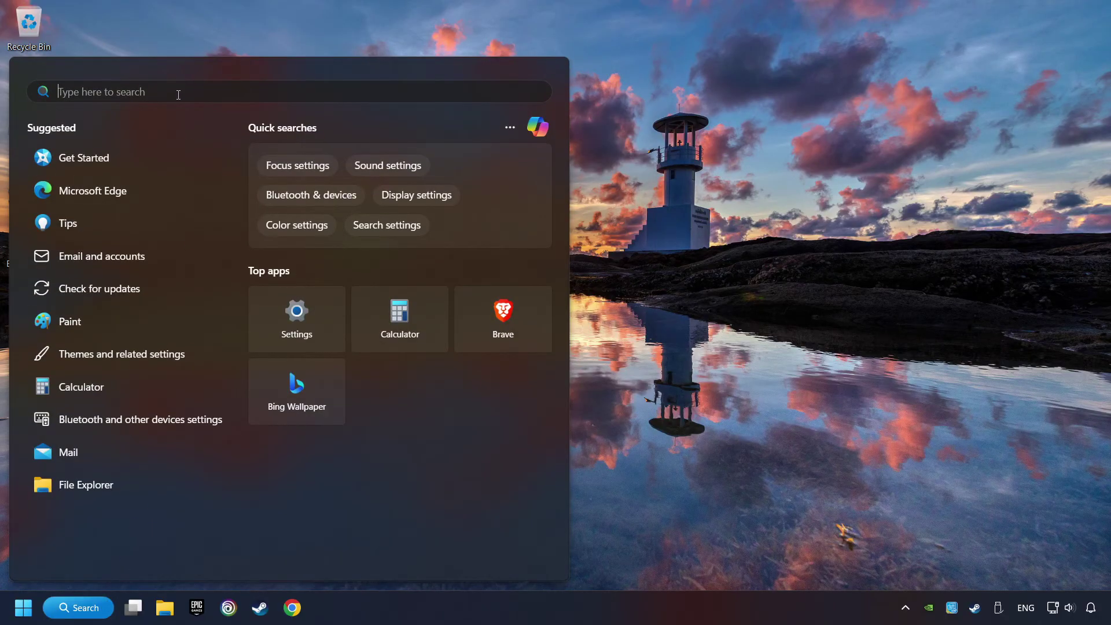
type("windows se")
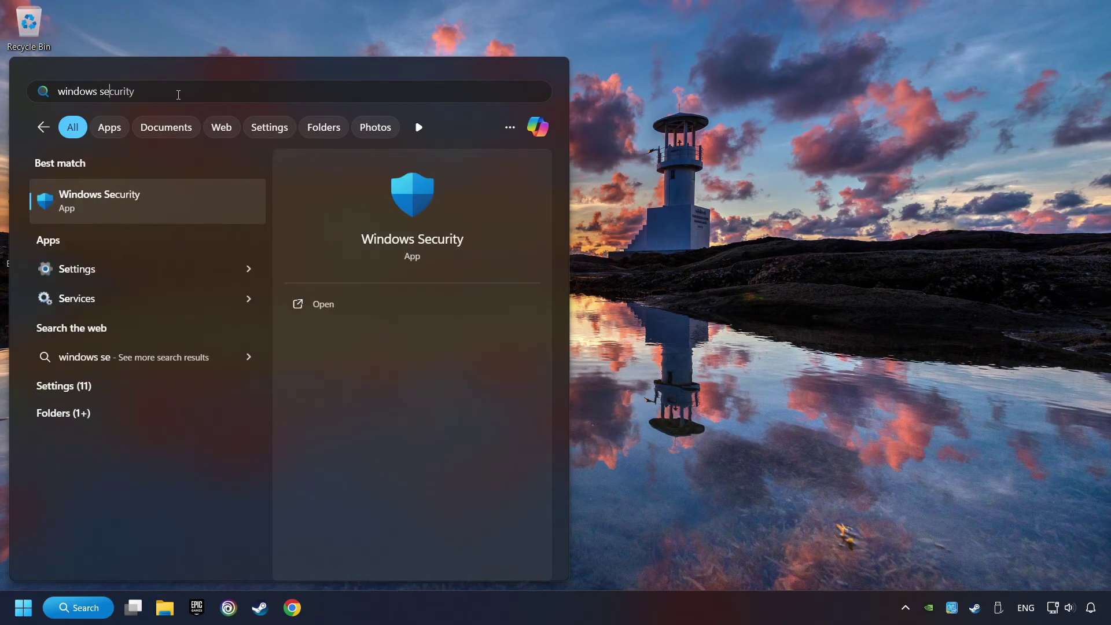
type("curity")
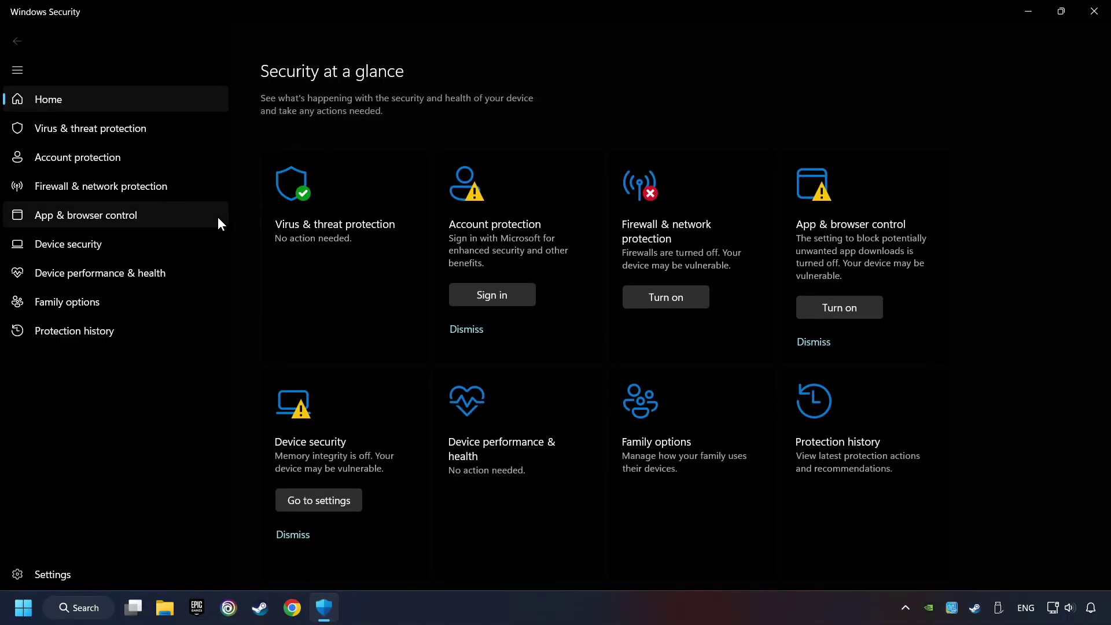
left_click(360, 251)
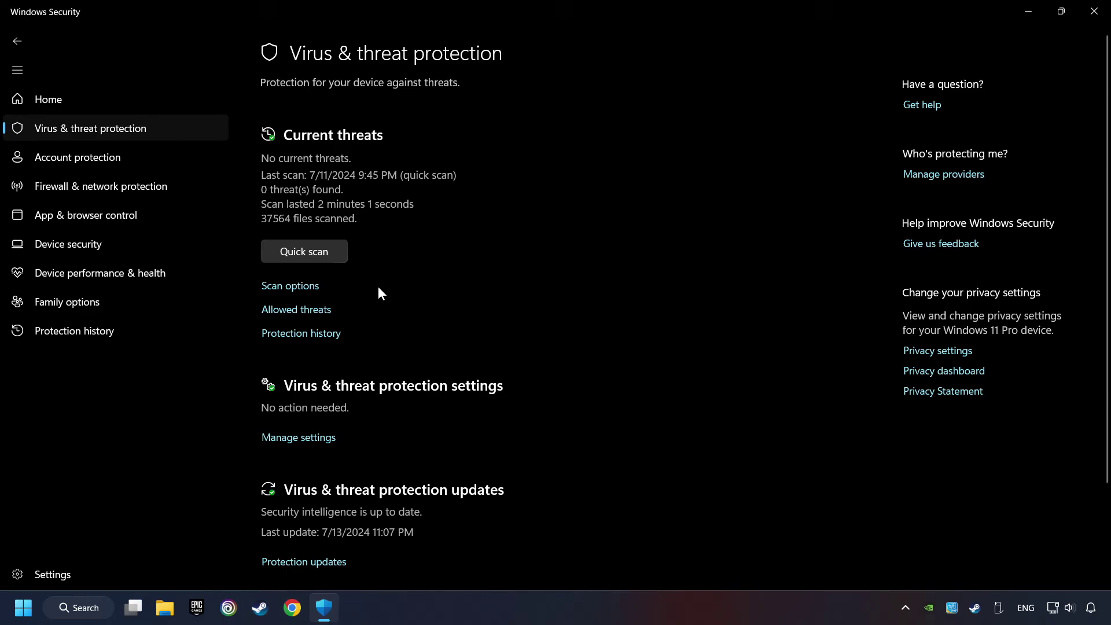
scroll(377, 286, "down", 2)
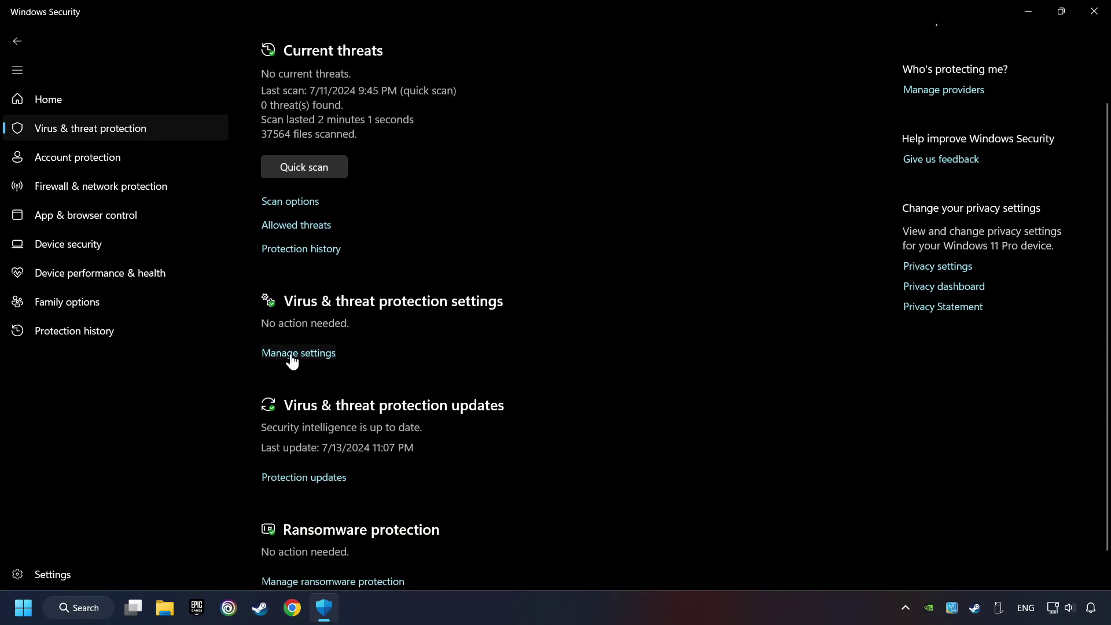
left_click(322, 353)
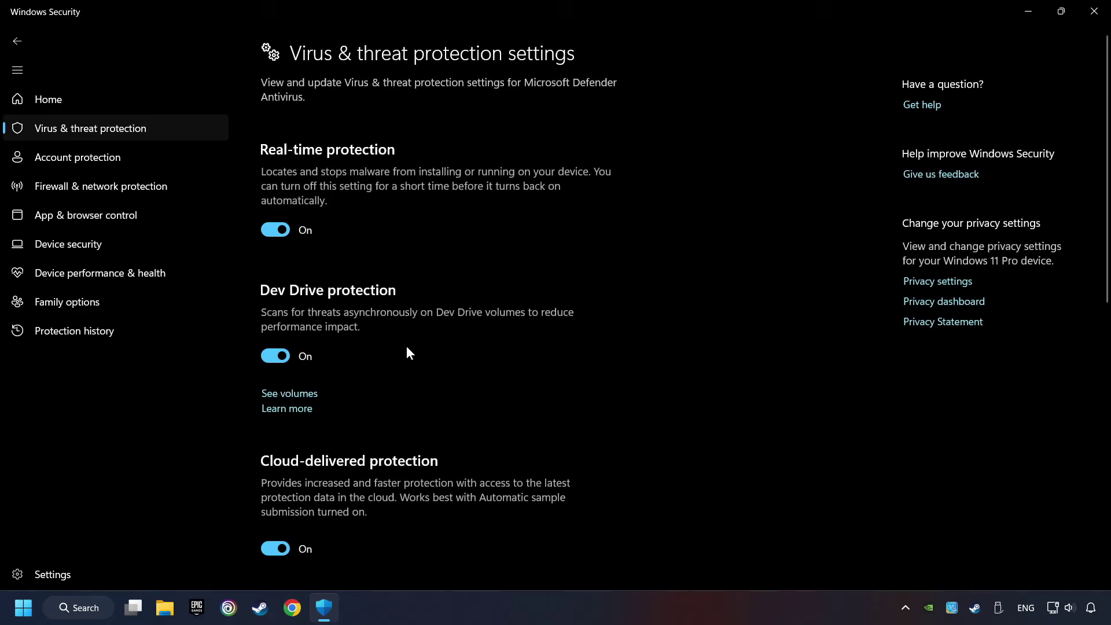
scroll(406, 354, "down", 10)
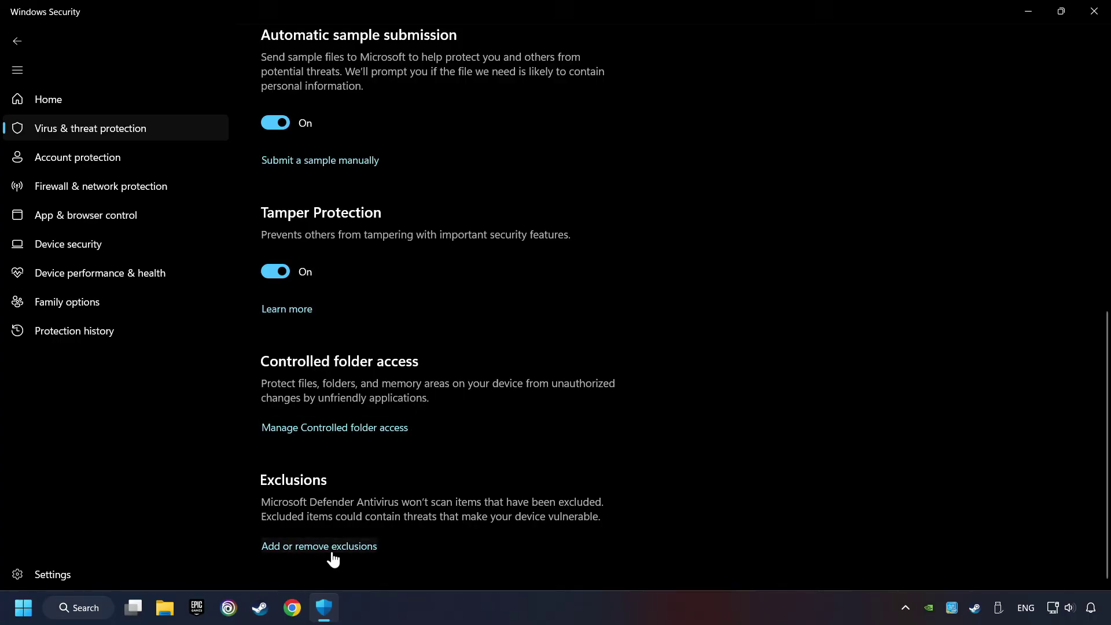
left_click(300, 549)
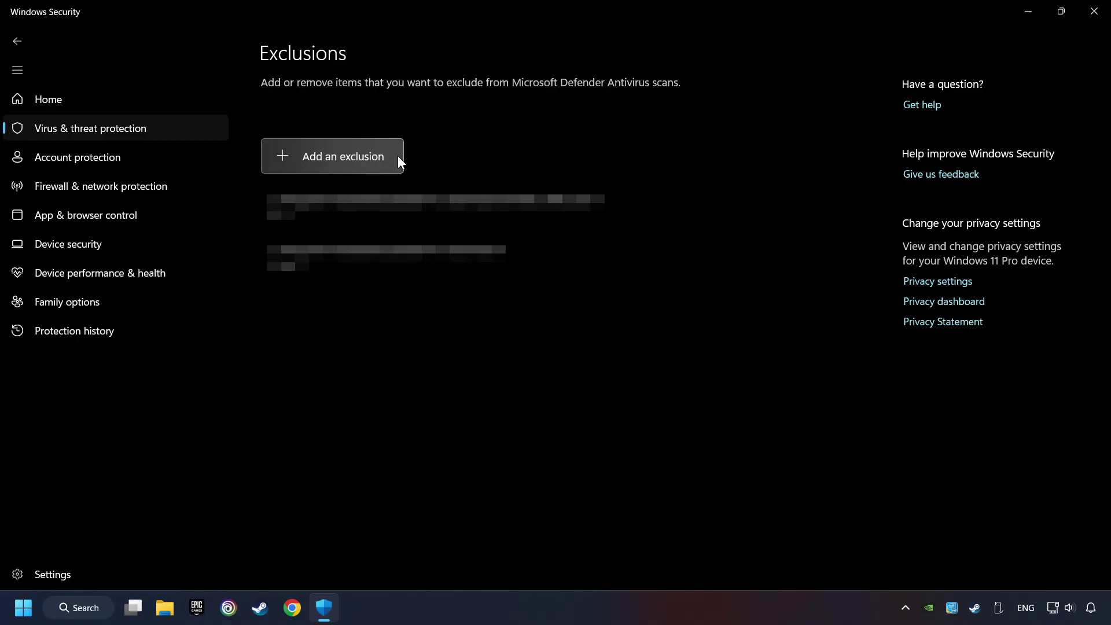
left_click(1090, 20)
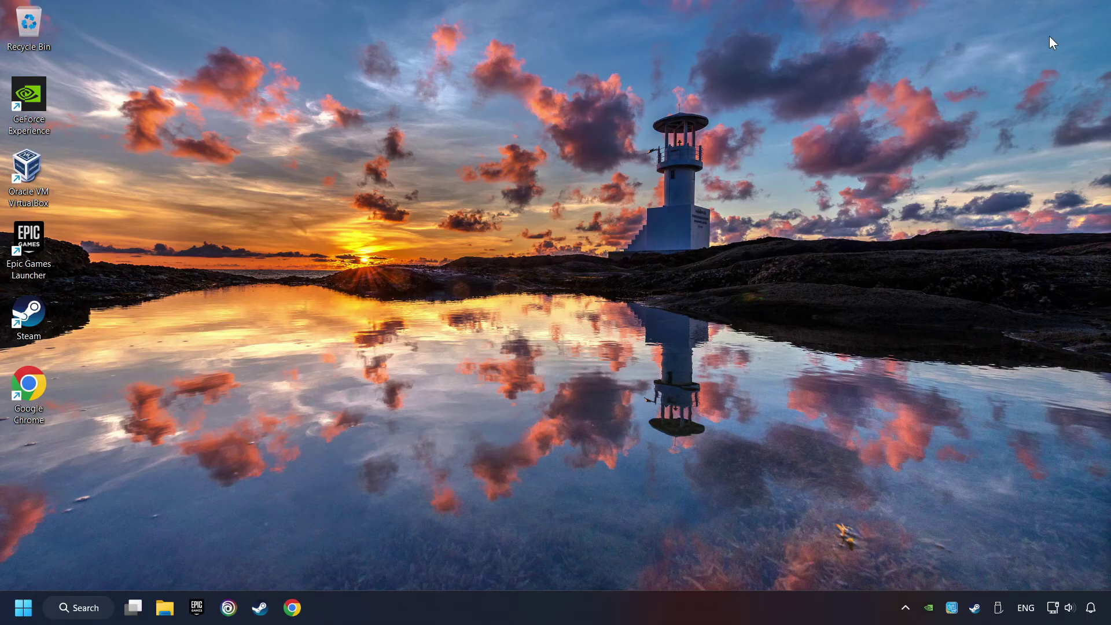
Step: Allow GAME.exe through Windows Defender Firewall on private and public networks and save
left_click(108, 609)
type("f")
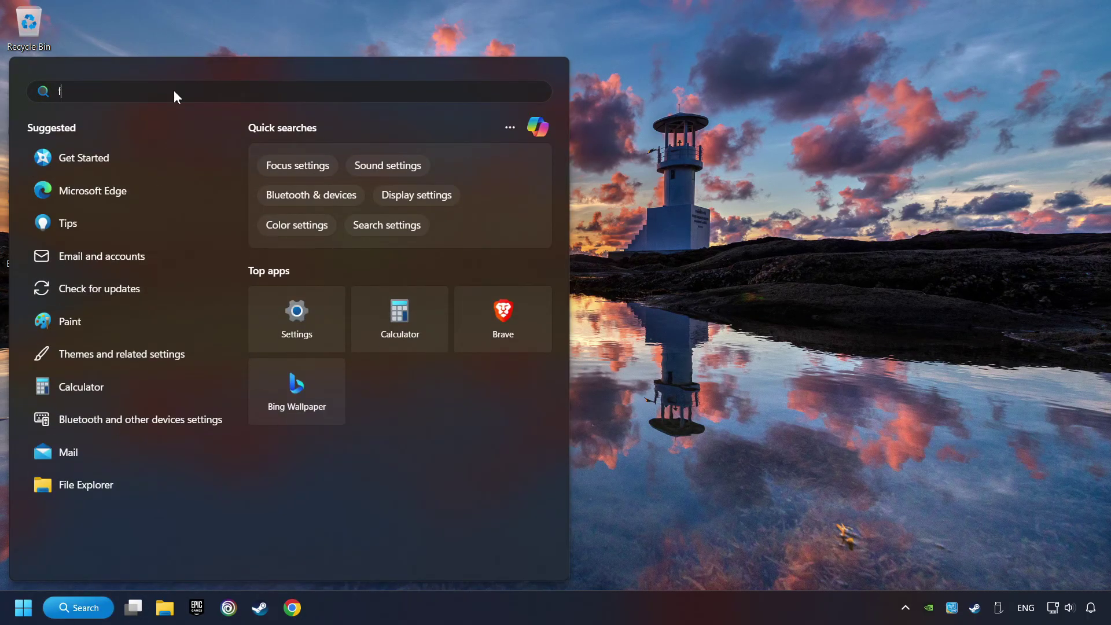
type("irewall")
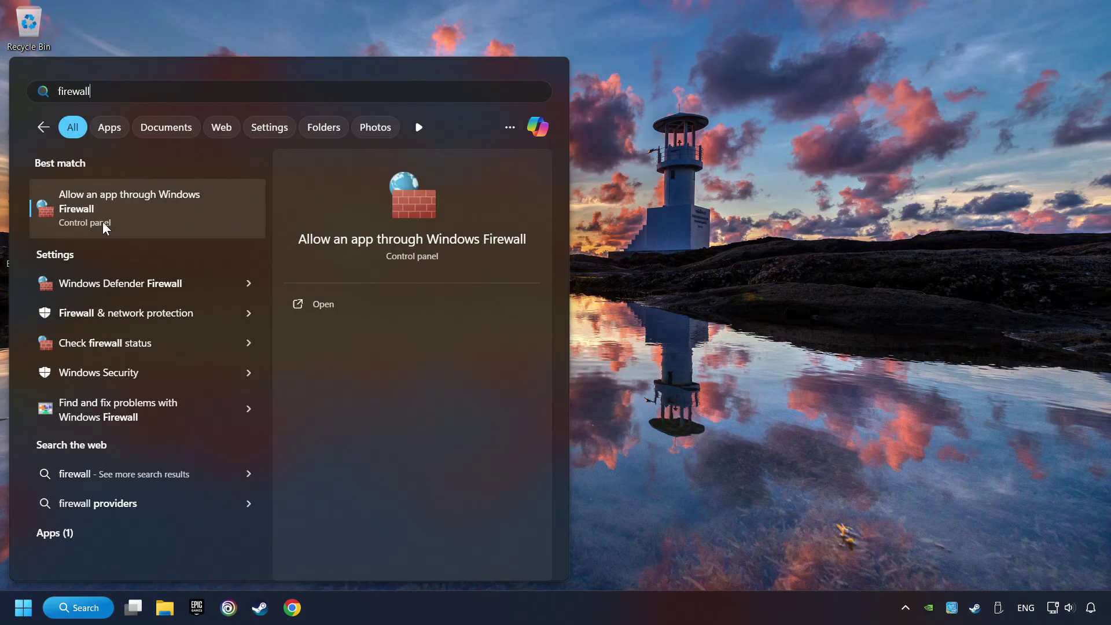
left_click(227, 204)
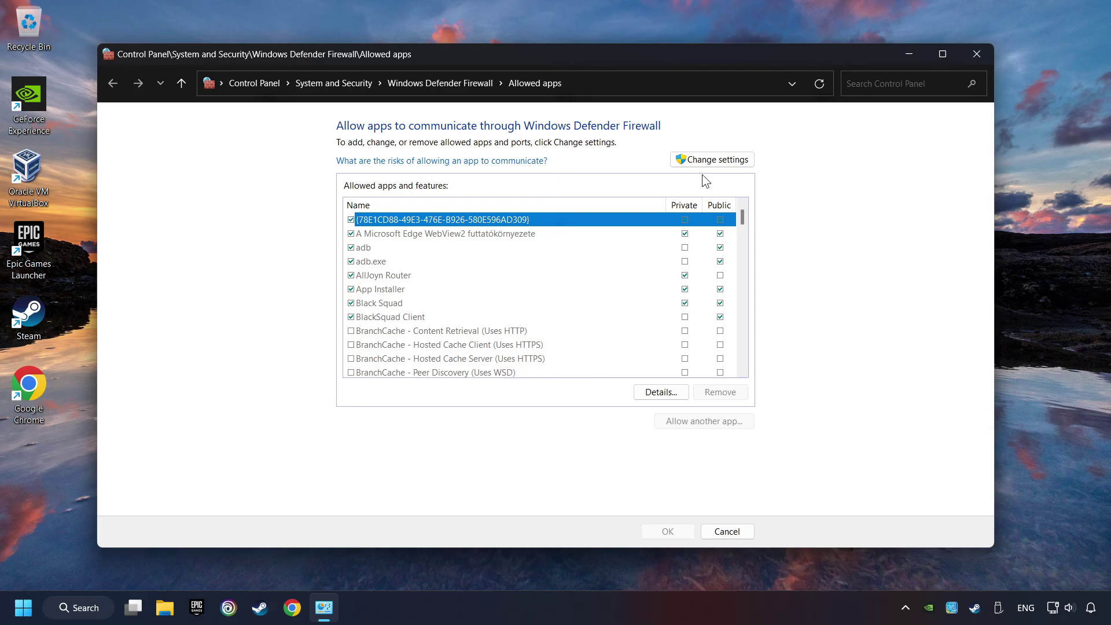
left_click(730, 160)
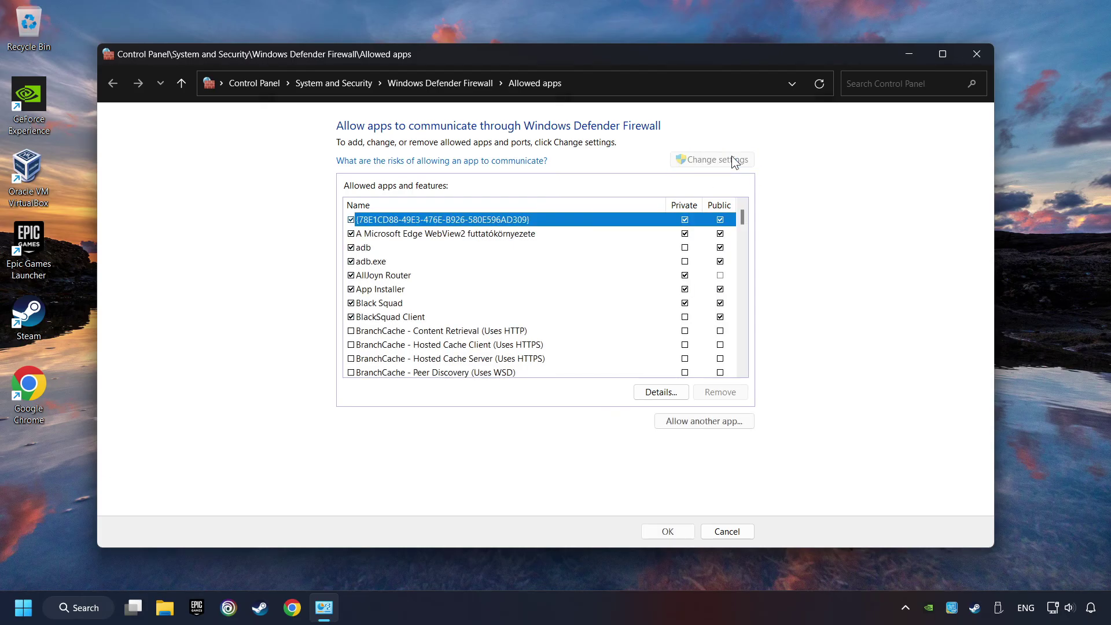
scroll(653, 253, "down", 8)
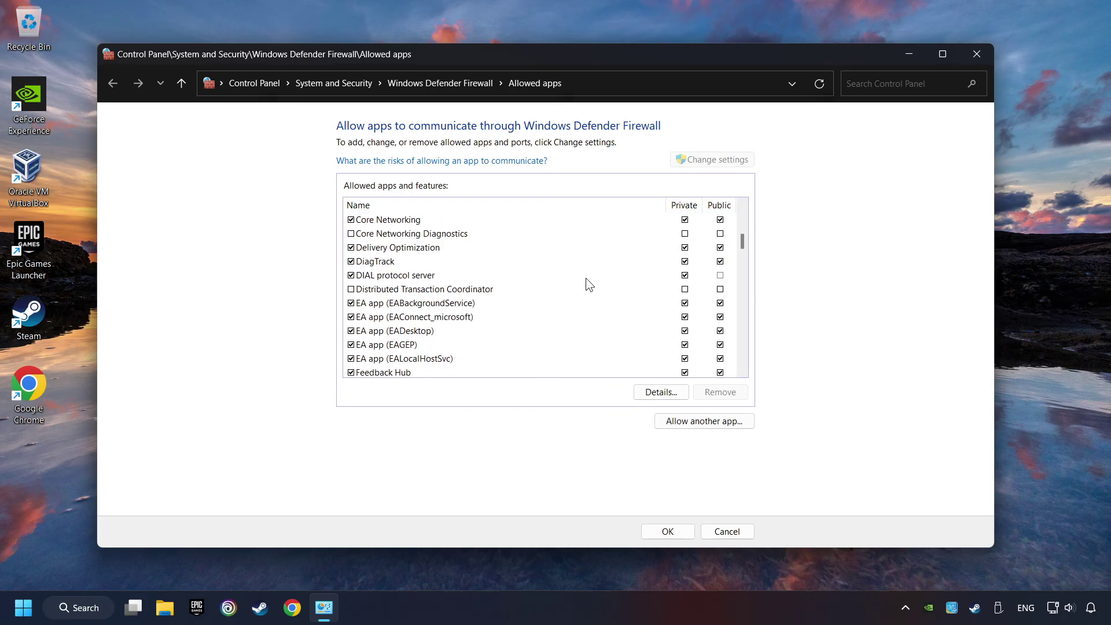
scroll(585, 279, "down", 15)
scroll(525, 275, "up", 20)
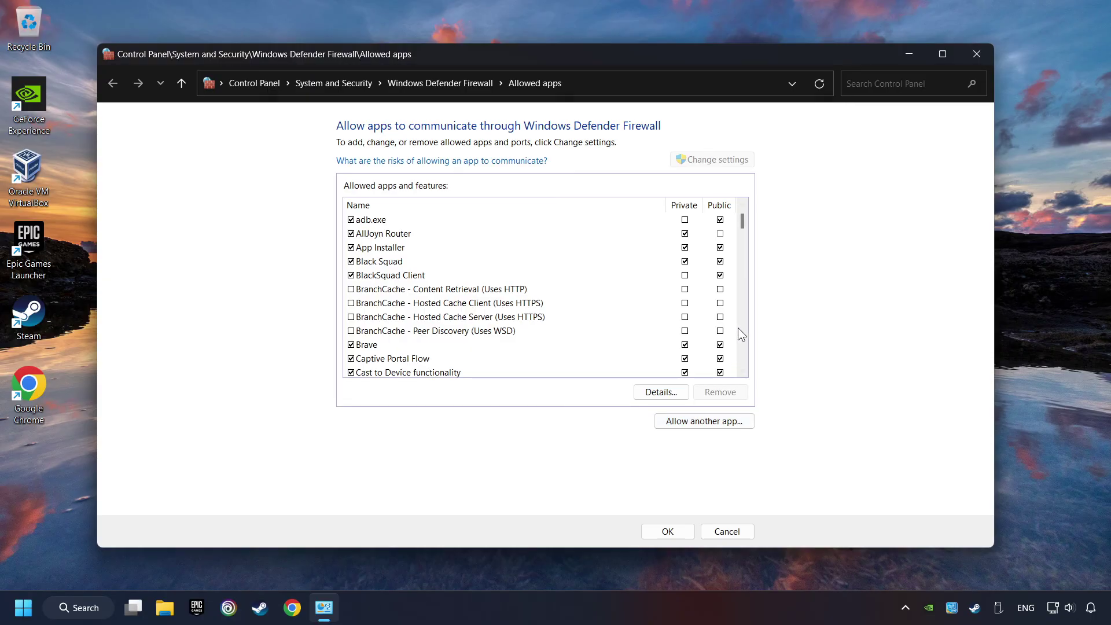
key("g")
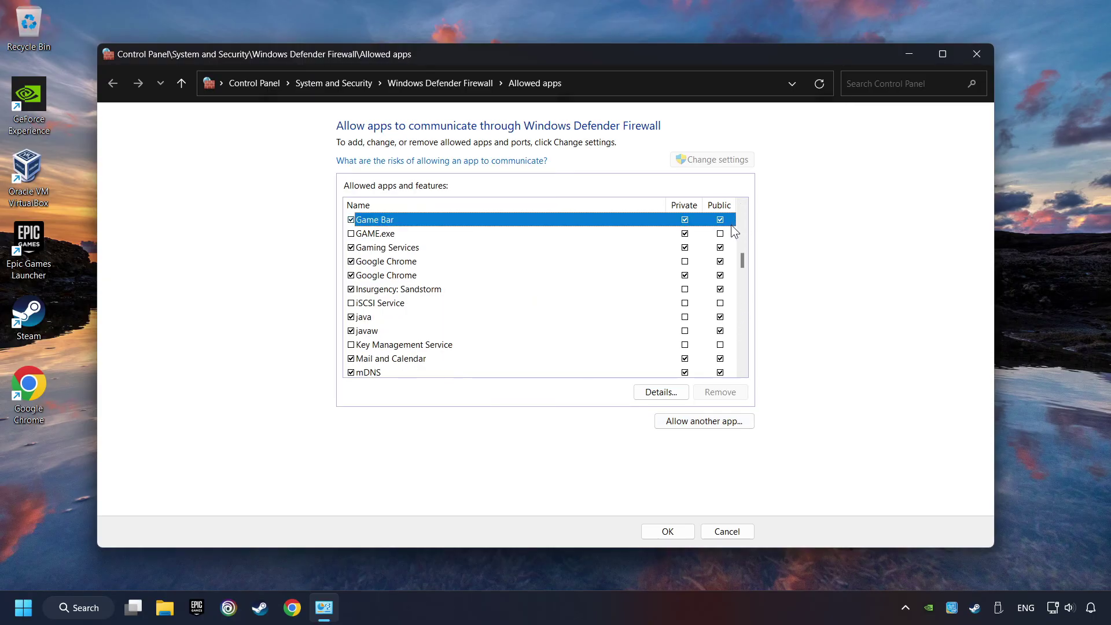
key("Down")
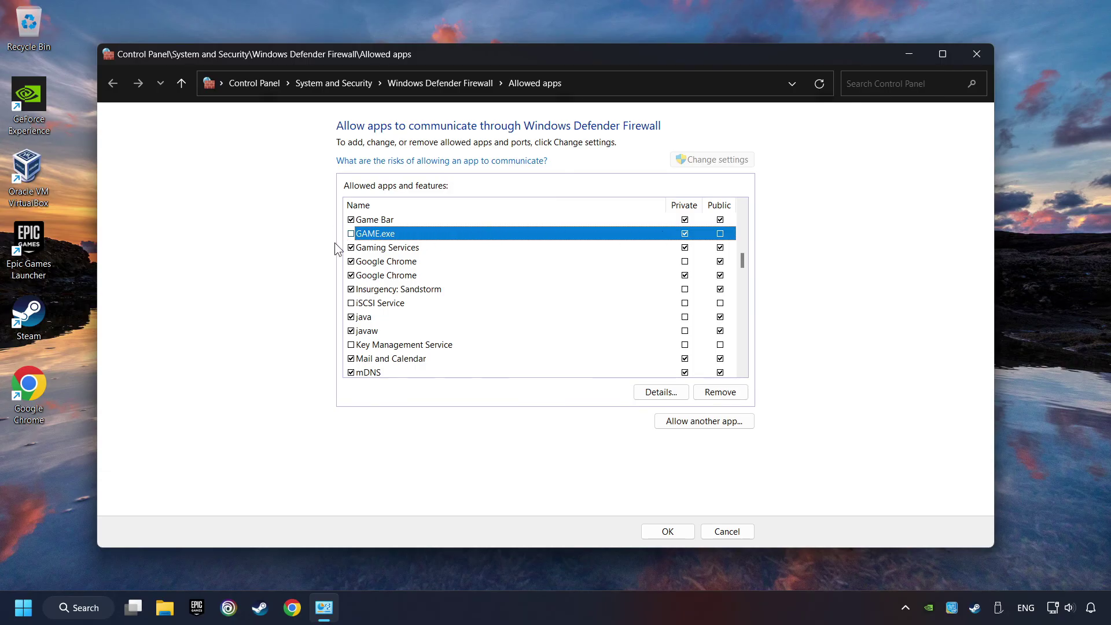
left_click(350, 234)
left_click(721, 235)
left_click(669, 531)
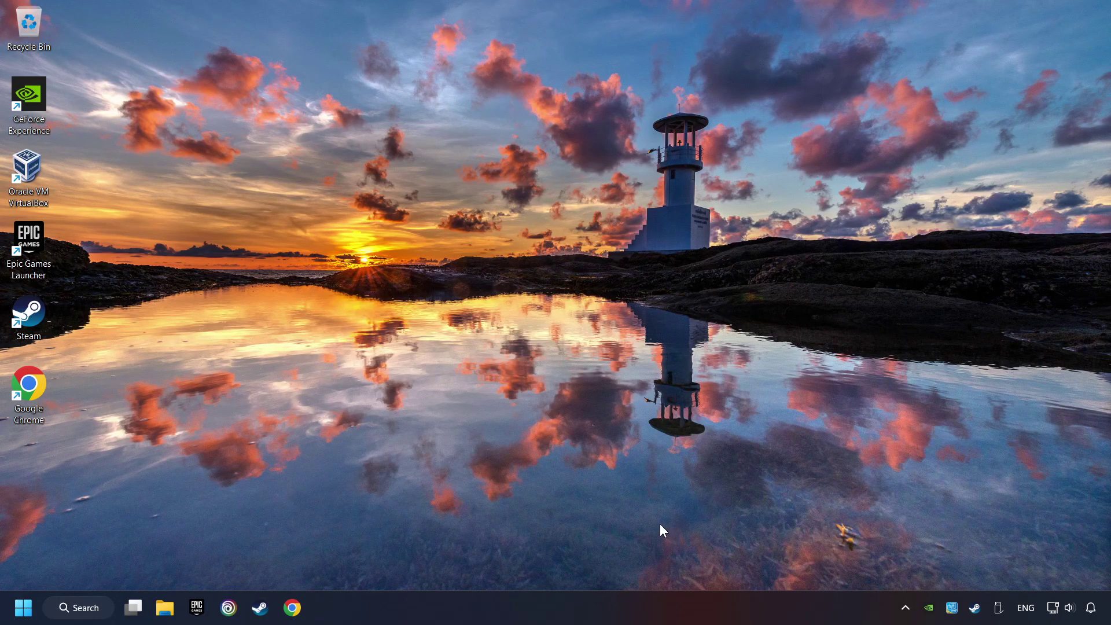
Step: Run sfc /scannow in an administrator Command Prompt, then bring up the Start power options
left_click(91, 610)
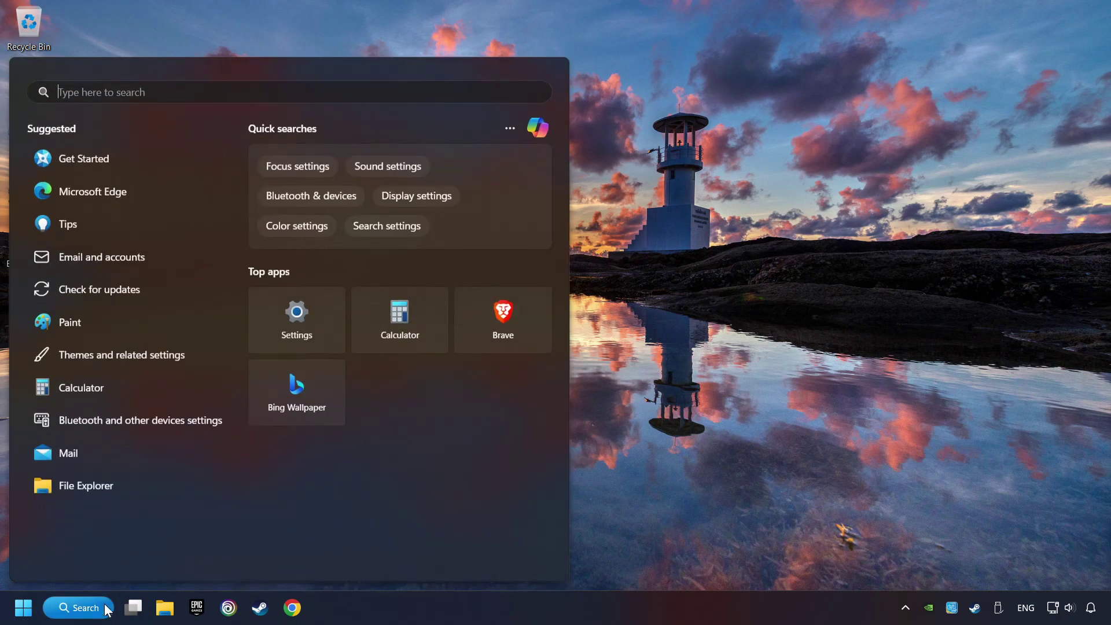
type("cmd")
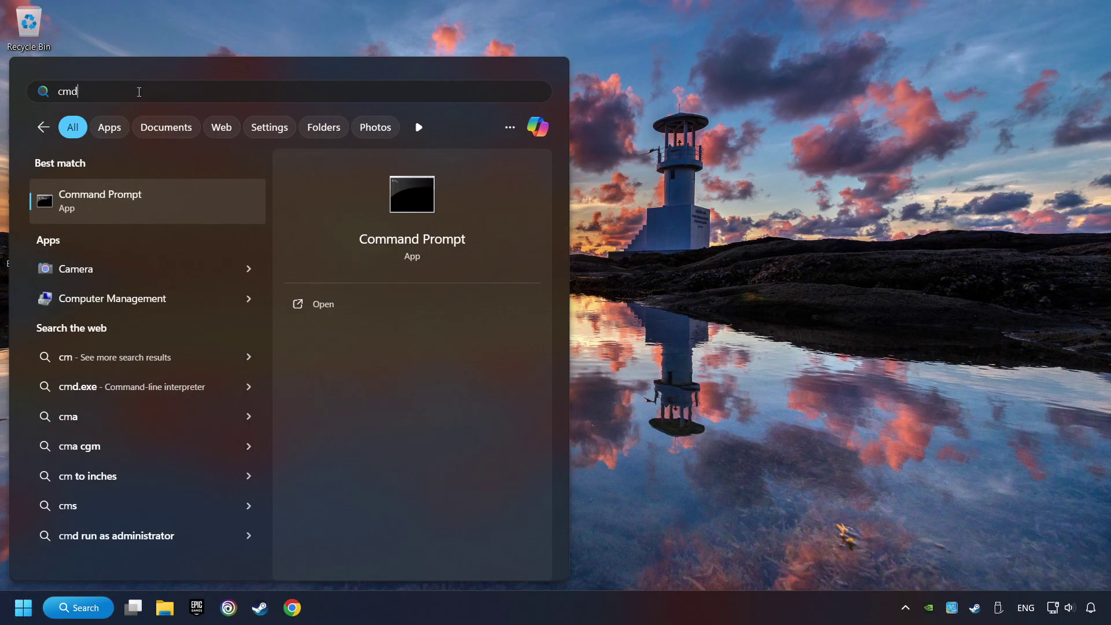
right_click(216, 196)
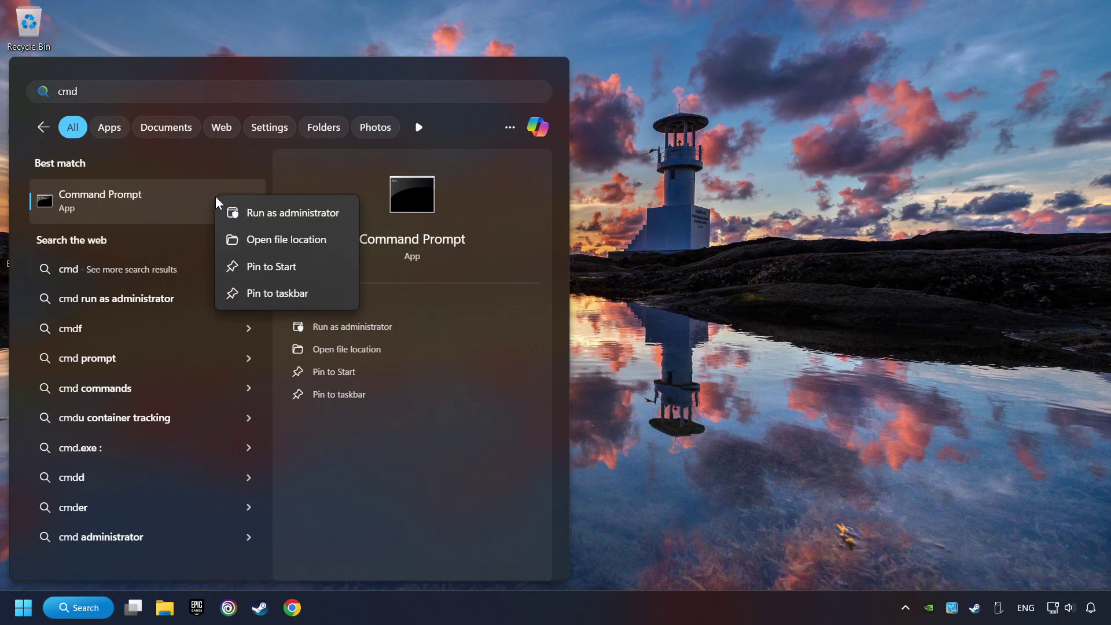
left_click(277, 213)
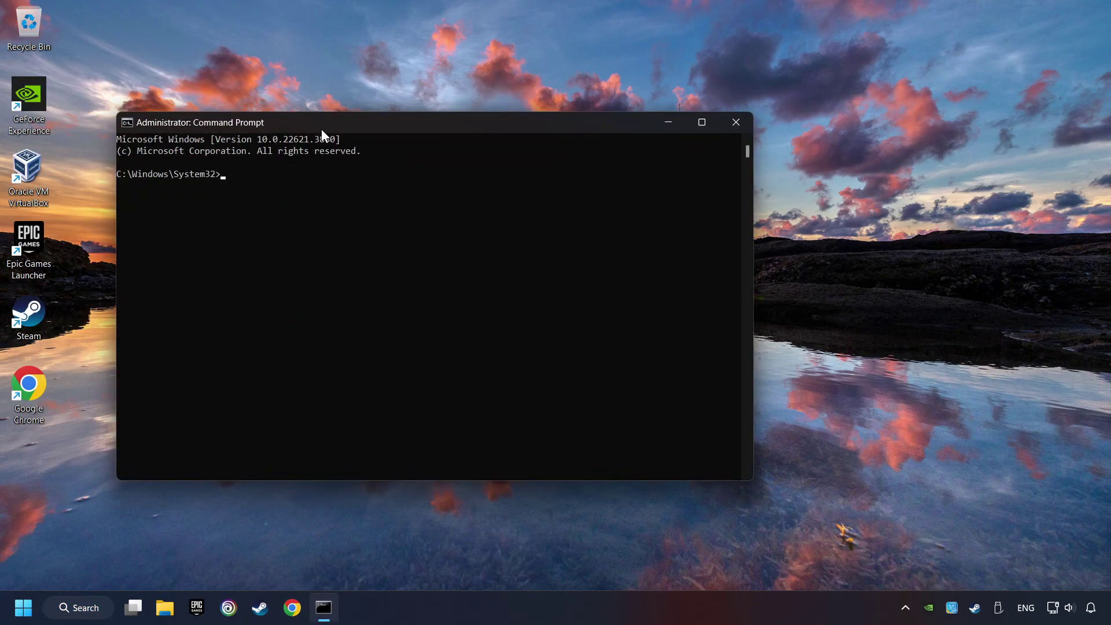
left_click_drag(321, 129, 445, 145)
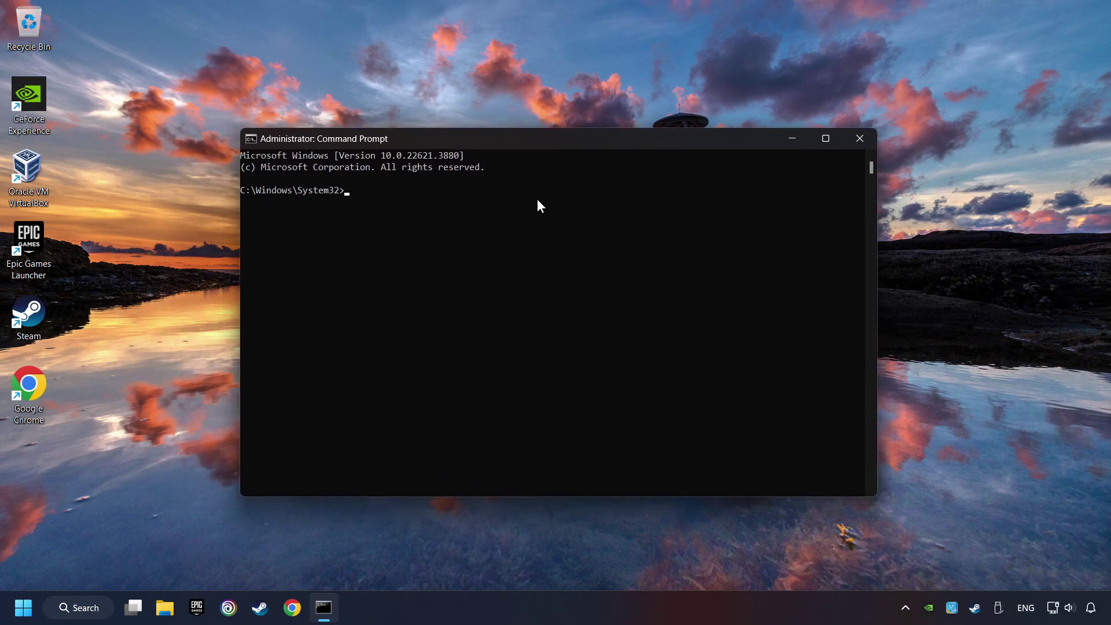
type("sfc")
type(" /scannow")
key("Return")
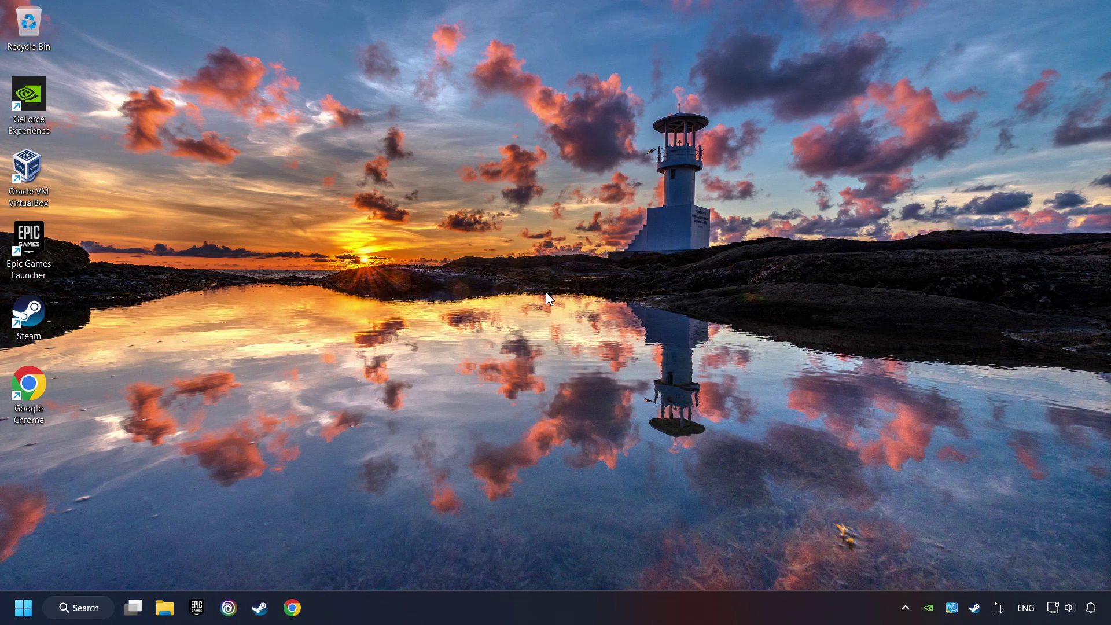
left_click(24, 608)
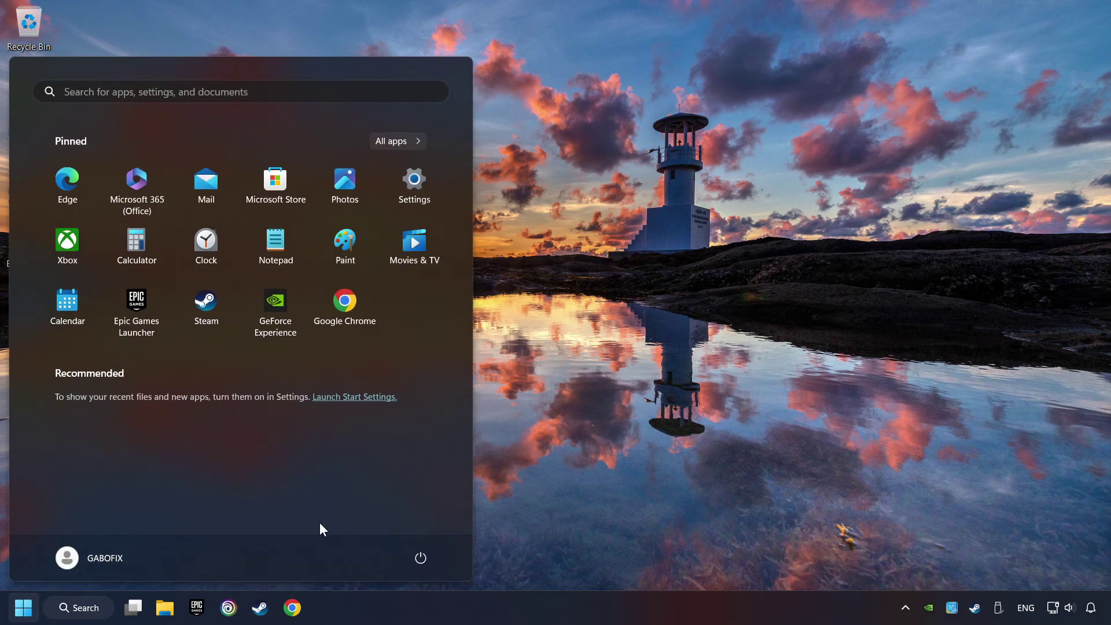